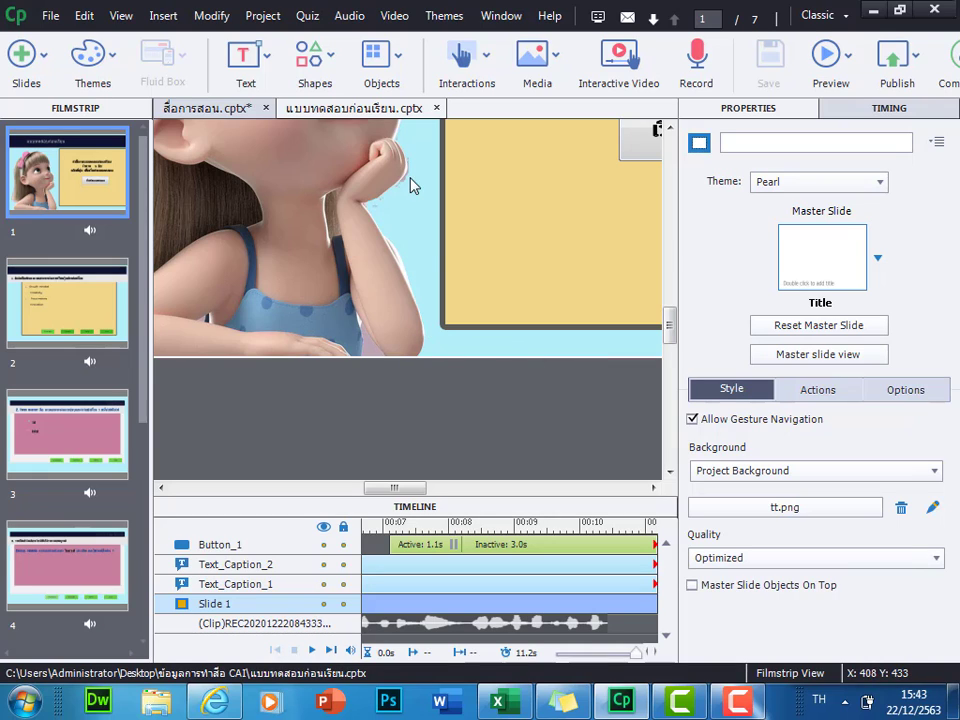
Switch the playback control on and back off in the Skin Editor for แบบทดสอบก่อนเรียน.cptx
click(258, 16)
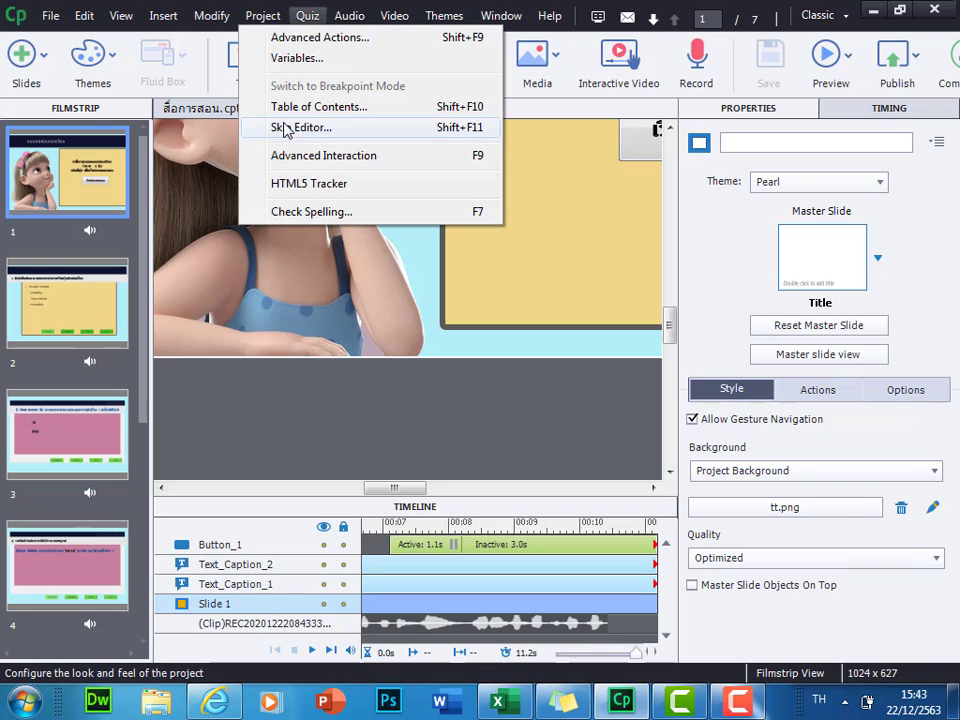
click(276, 13)
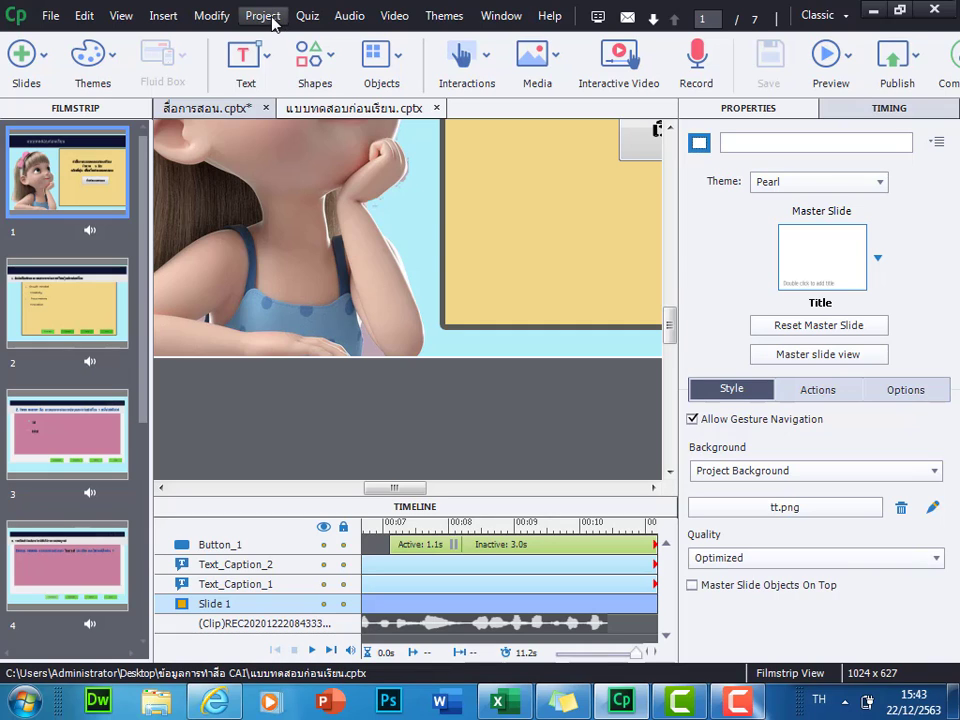
click(262, 16)
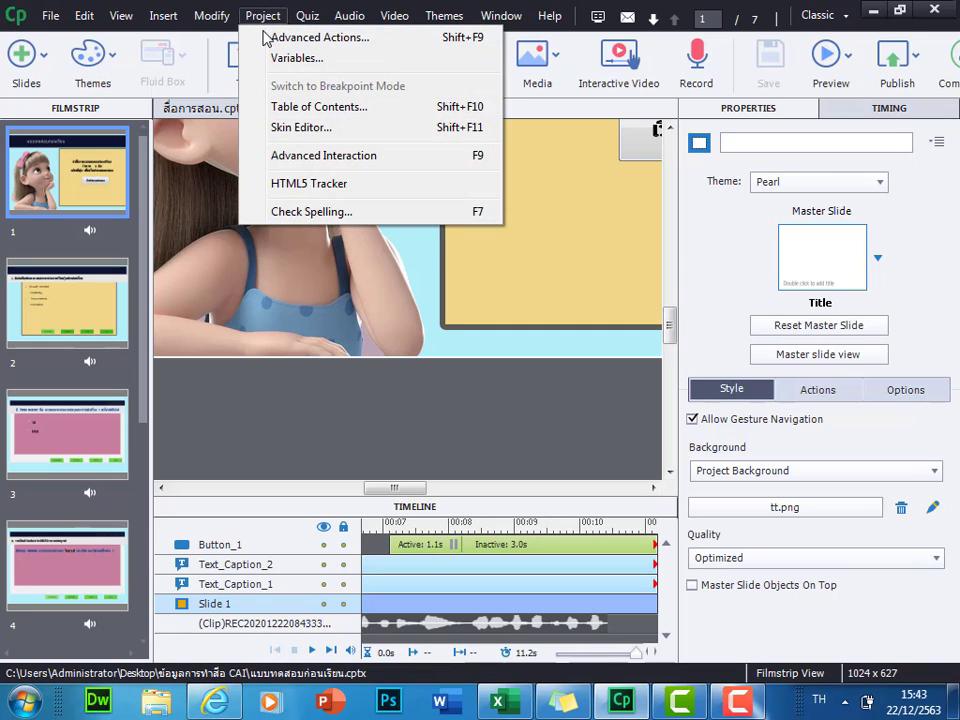
click(296, 128)
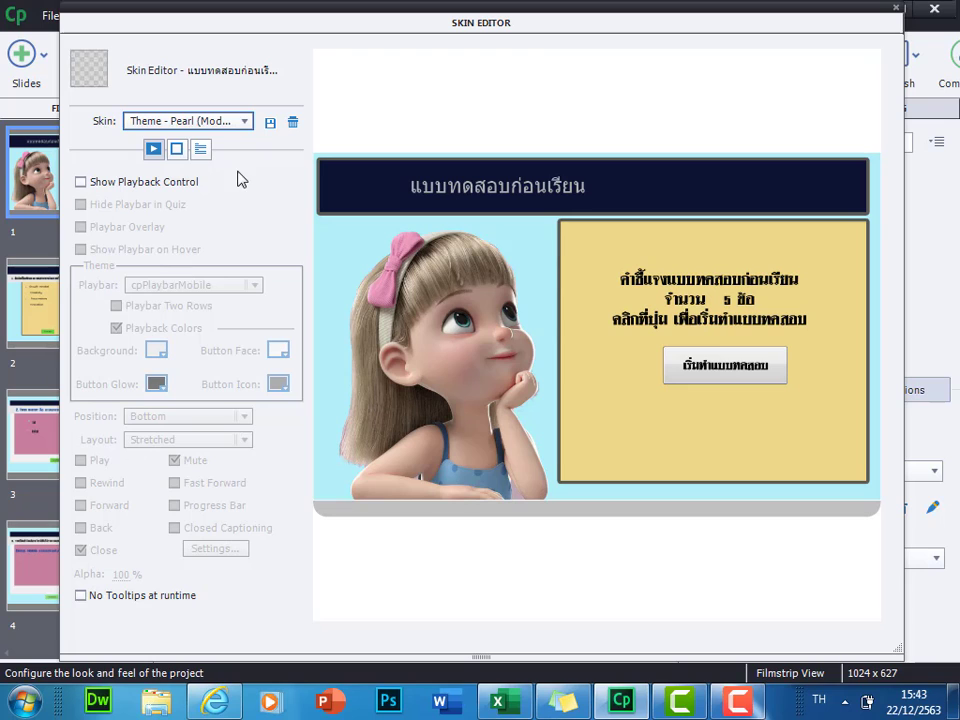
click(88, 183)
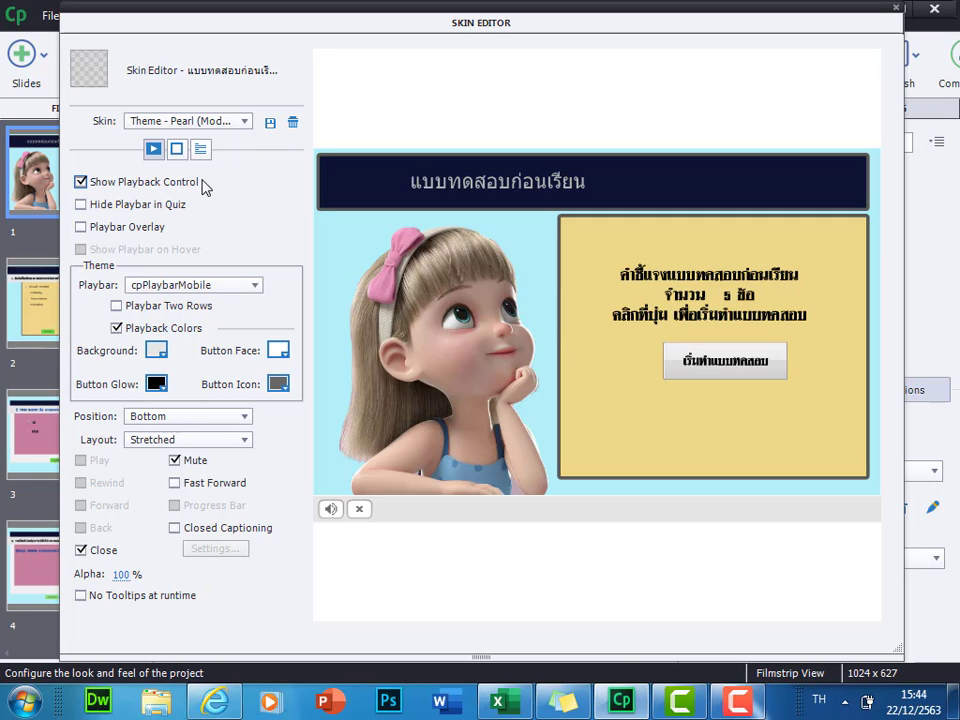
click(80, 182)
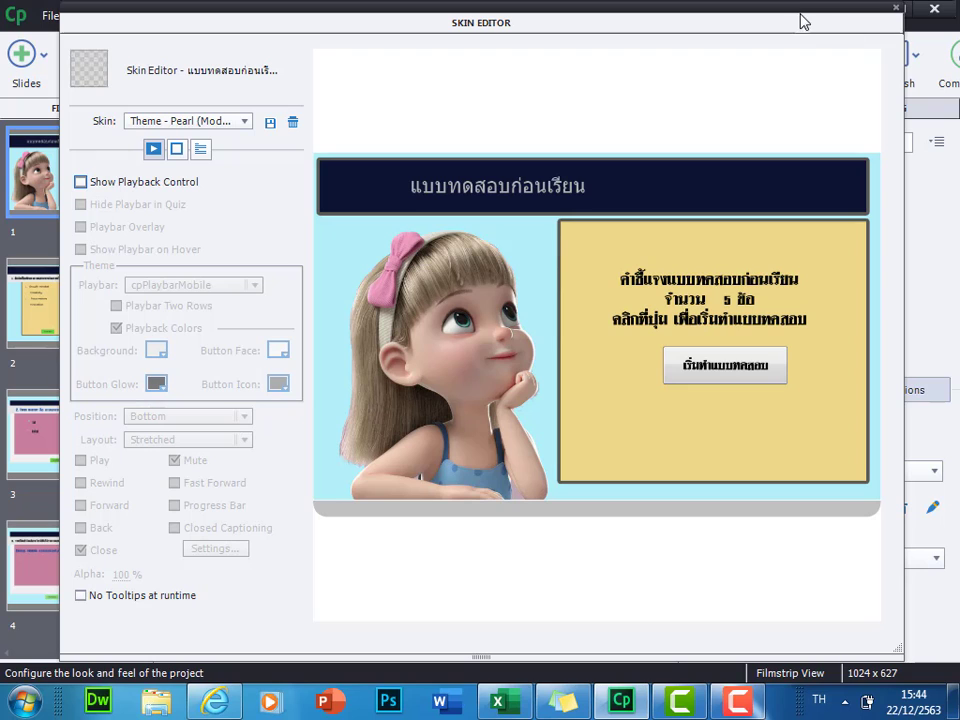
click(898, 12)
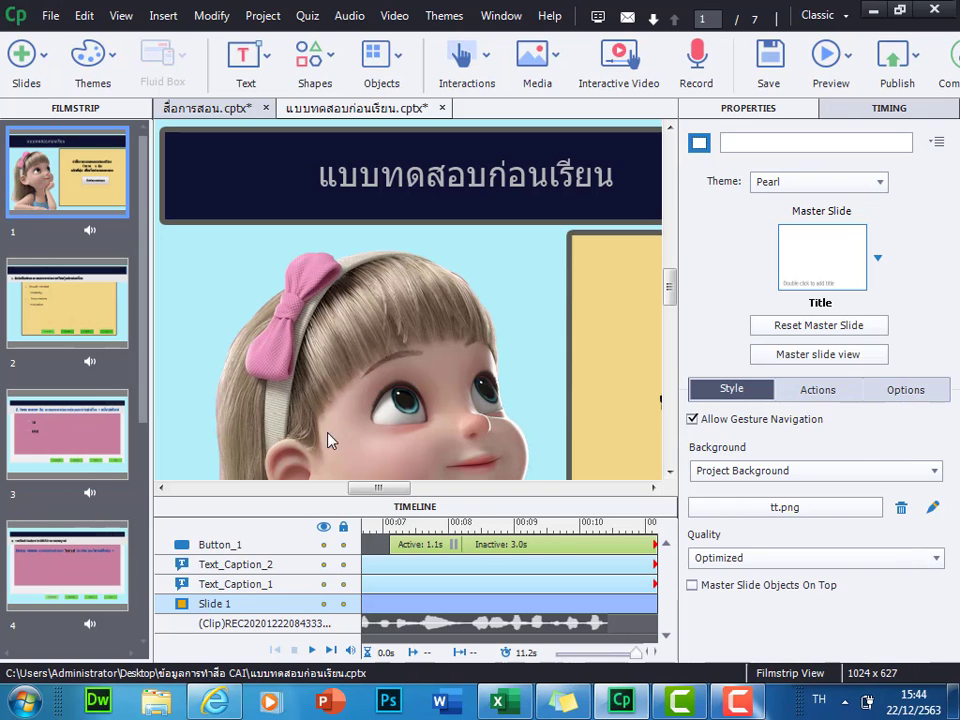
Set up publishing the quiz project to the computer as HTML5 / SWF with SWF as the output format
click(51, 18)
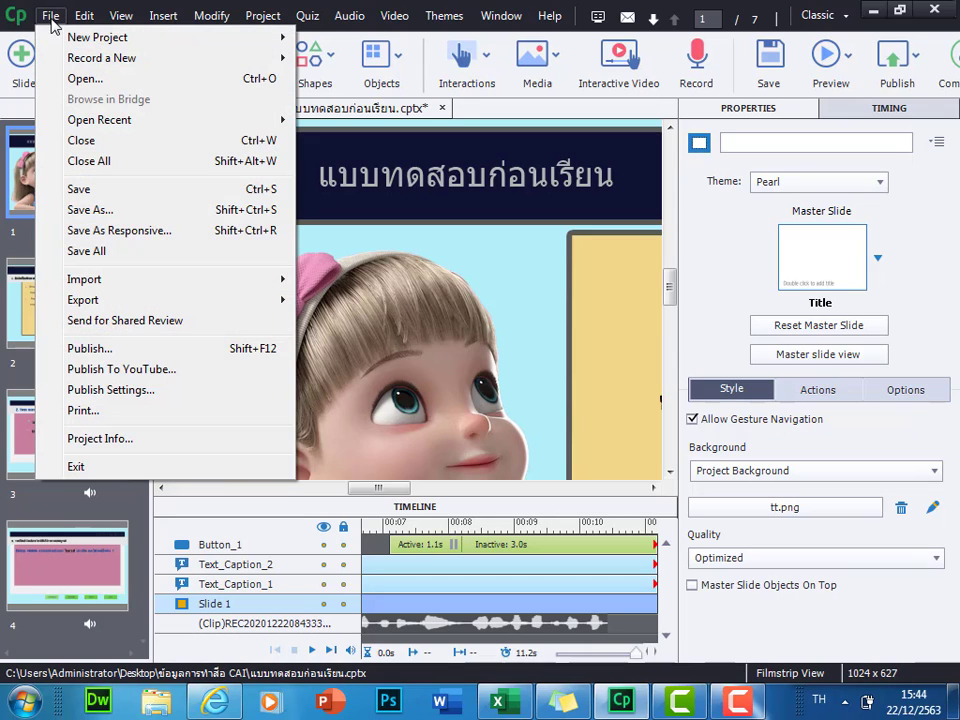
click(103, 350)
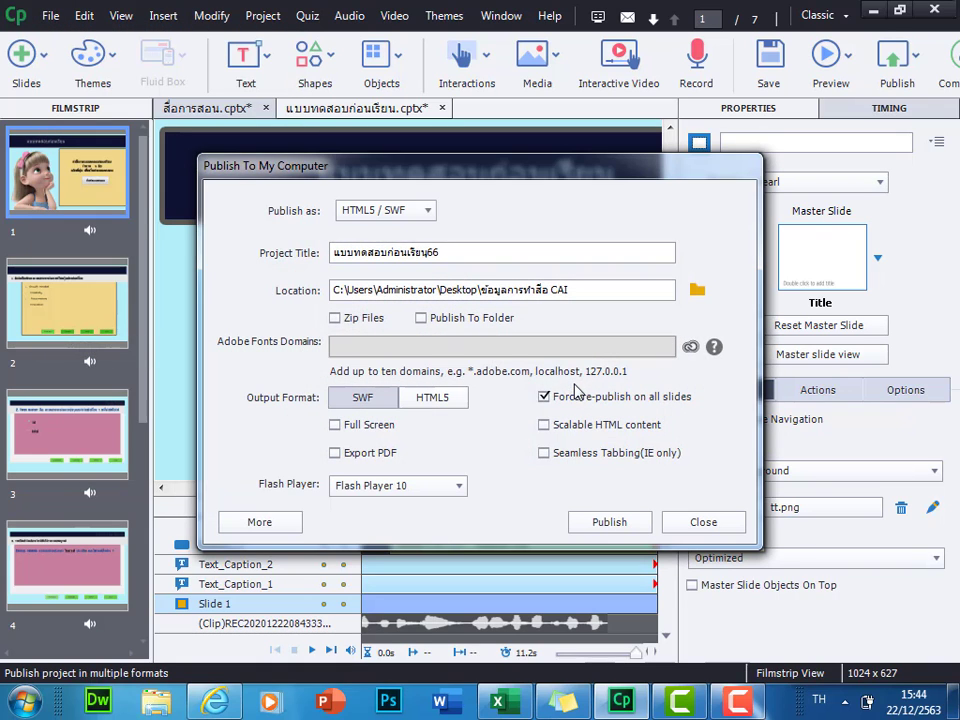
drag(617, 174, 630, 139)
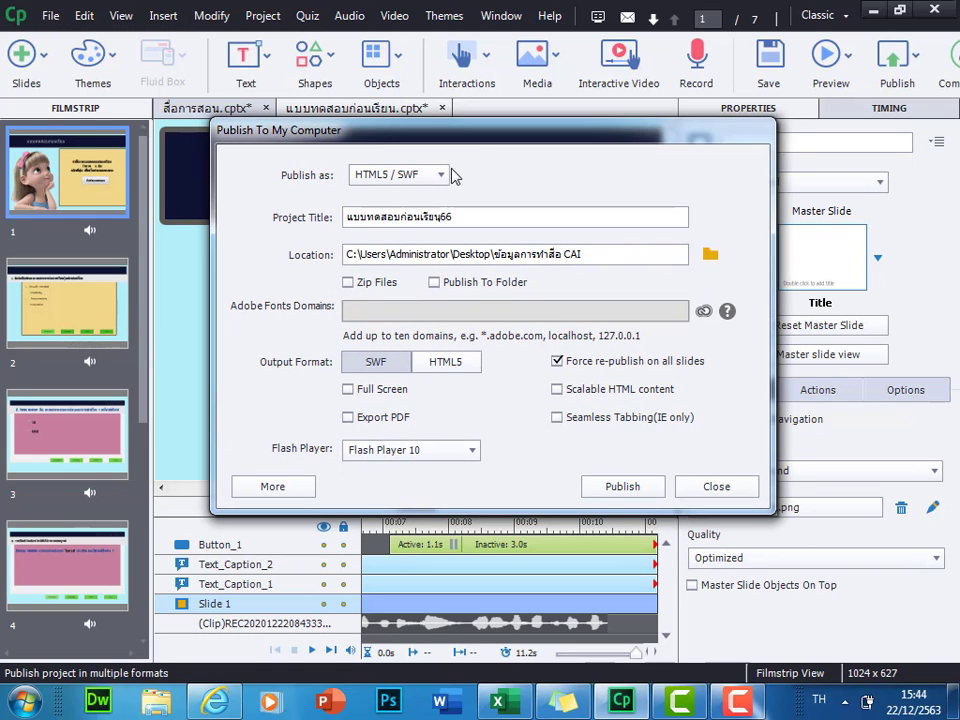
click(421, 180)
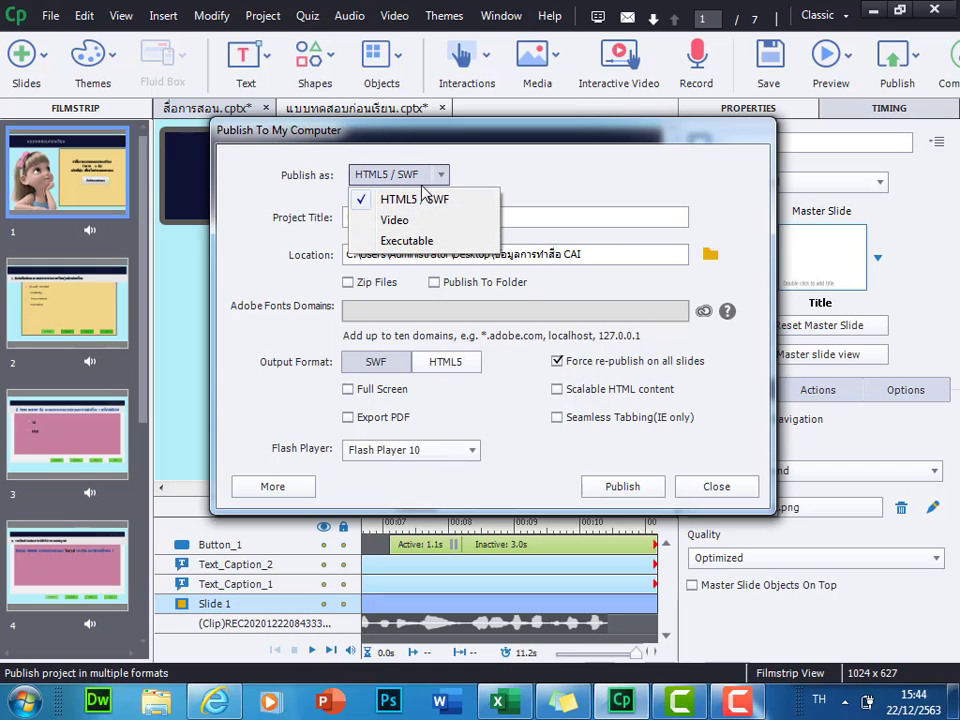
click(426, 204)
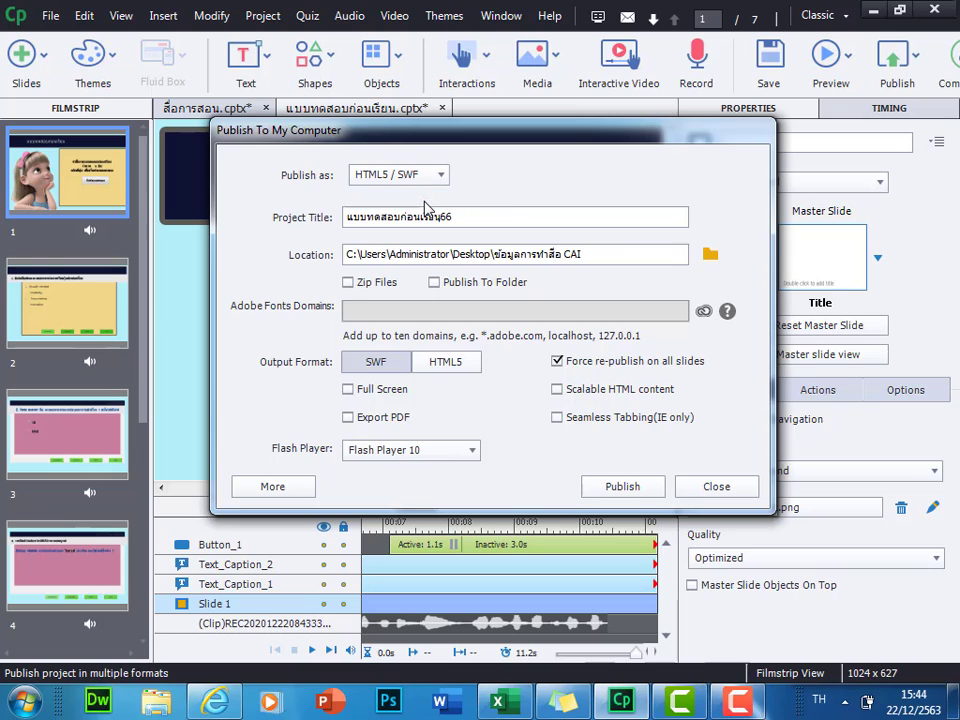
click(367, 363)
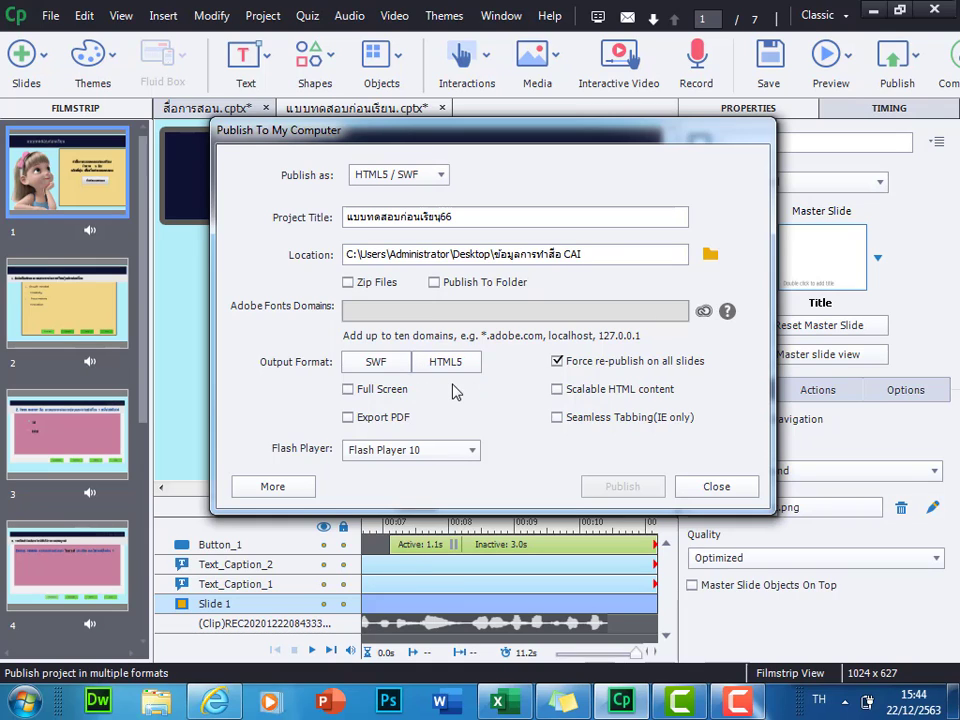
click(385, 370)
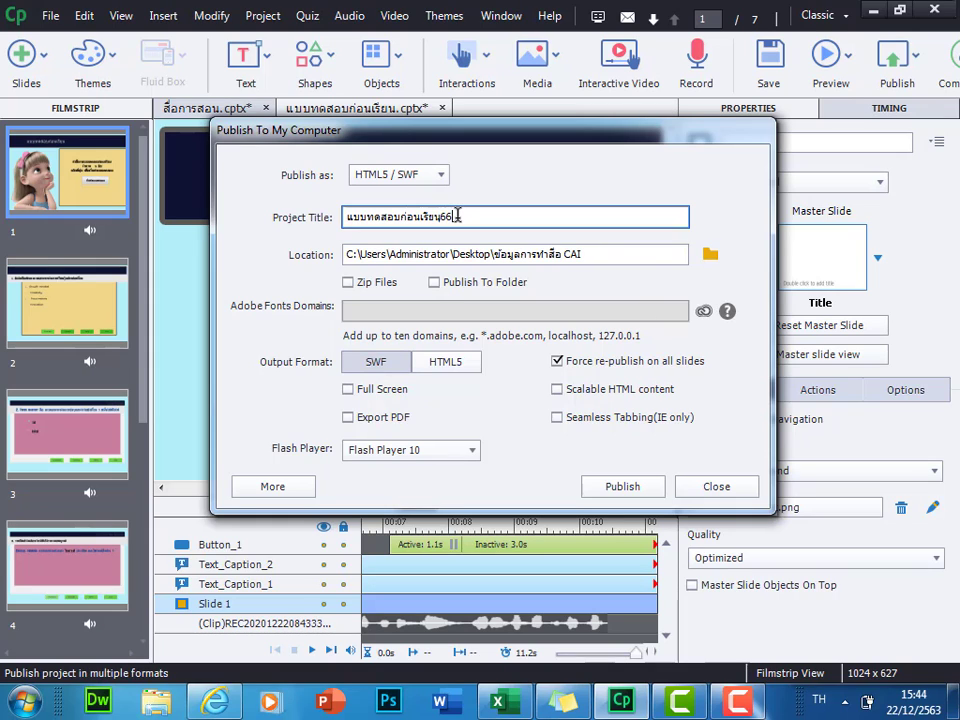
Change the project title for publishing to "แบบทดสอบ pre"
drag(458, 217, 405, 217)
key(BackSpace)
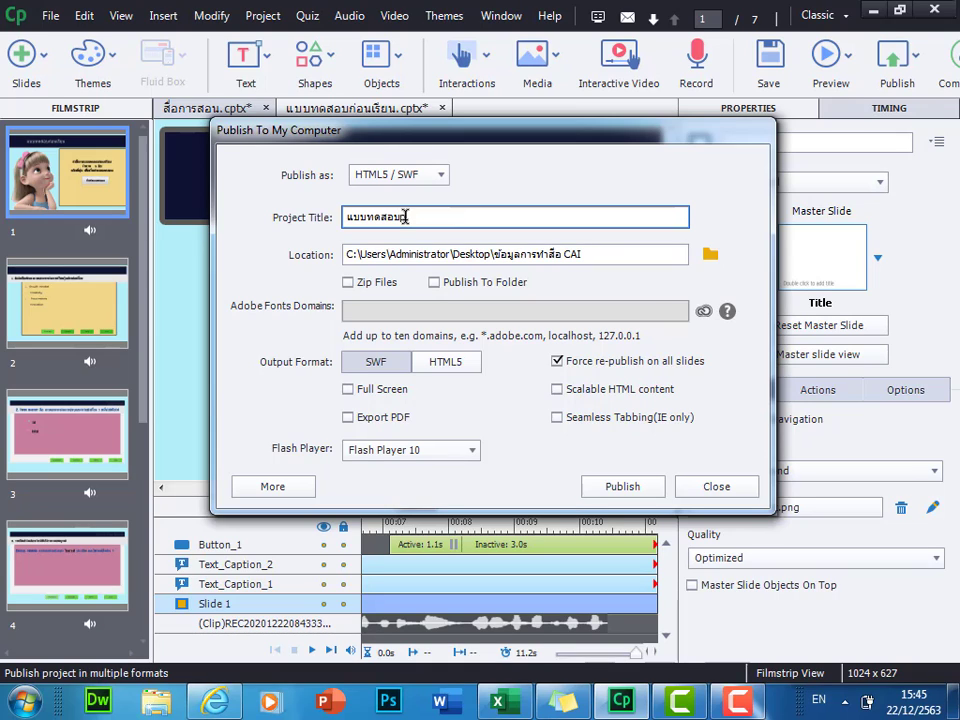
text(pre)
click(403, 217)
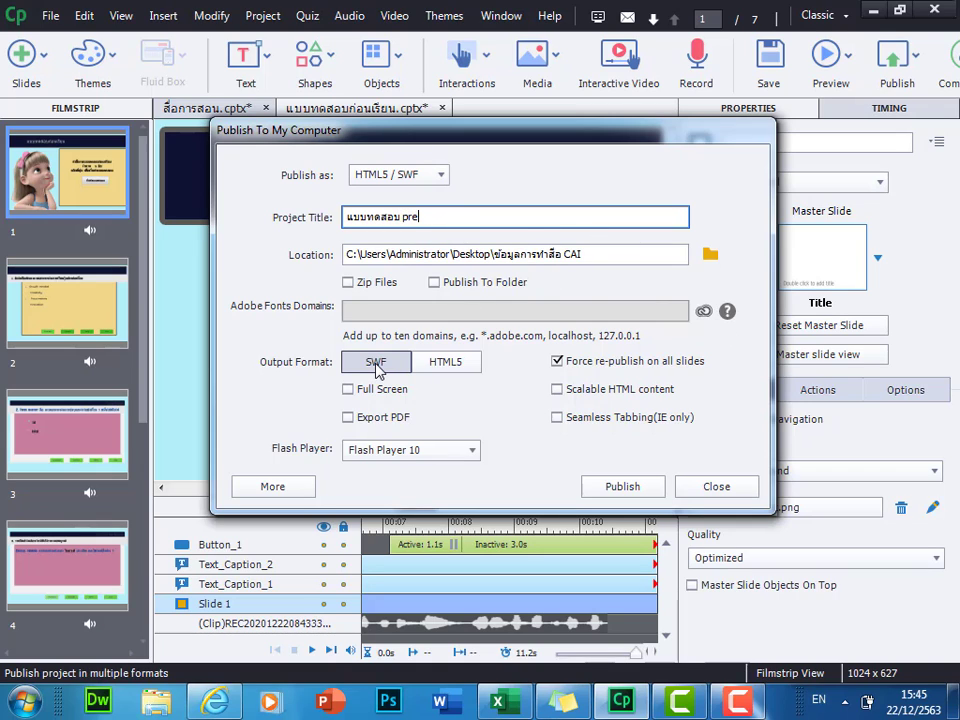
Publish the quiz project, view the published output in the browser and close it
click(622, 487)
click(455, 357)
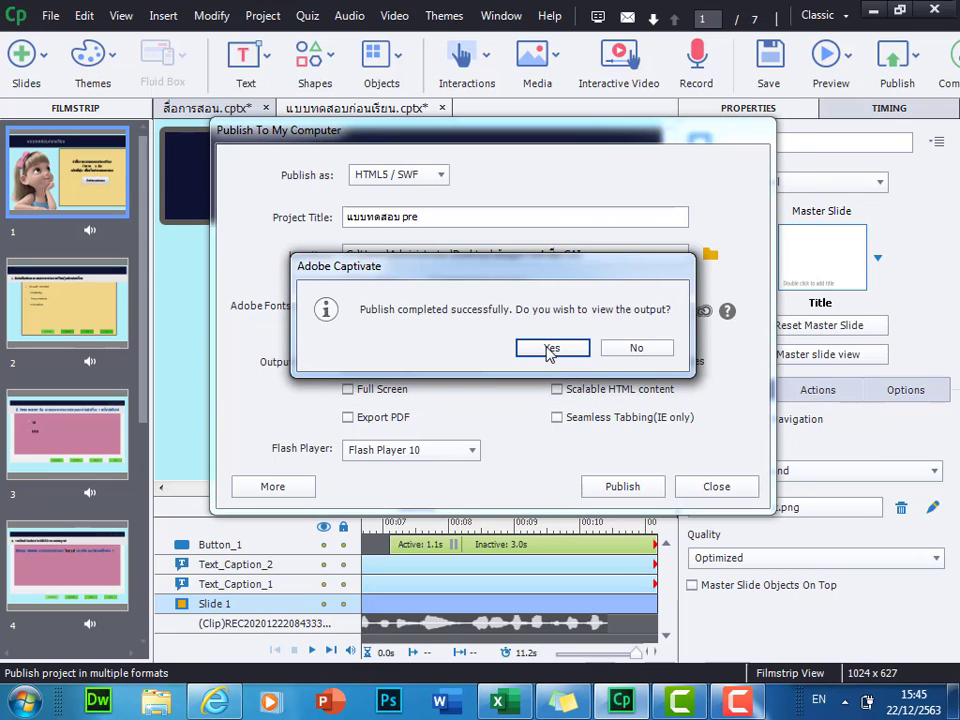
click(552, 347)
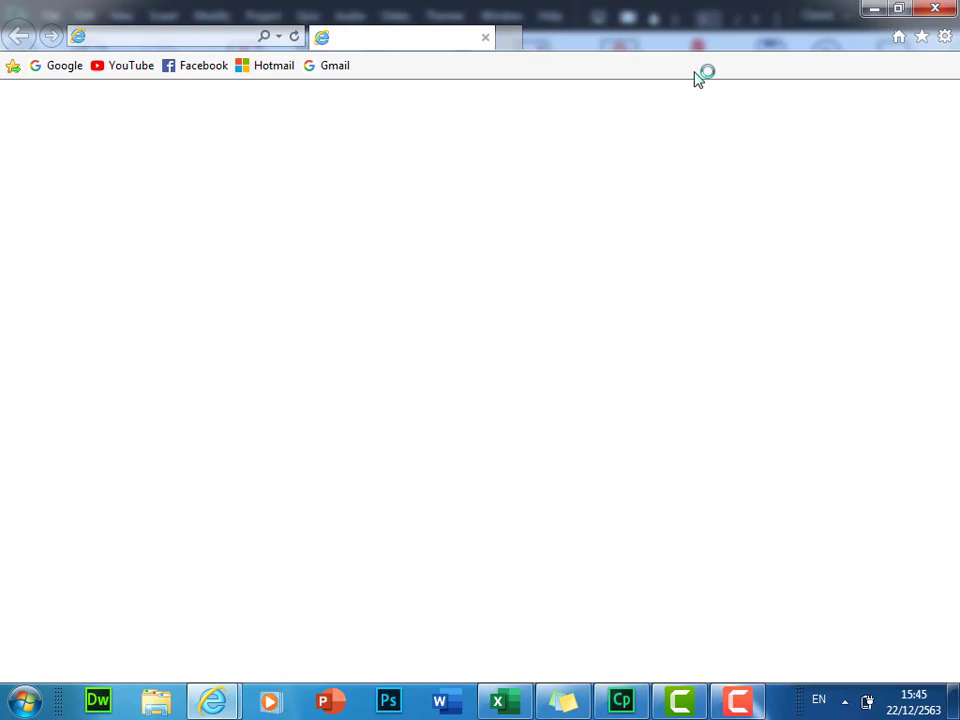
click(922, 7)
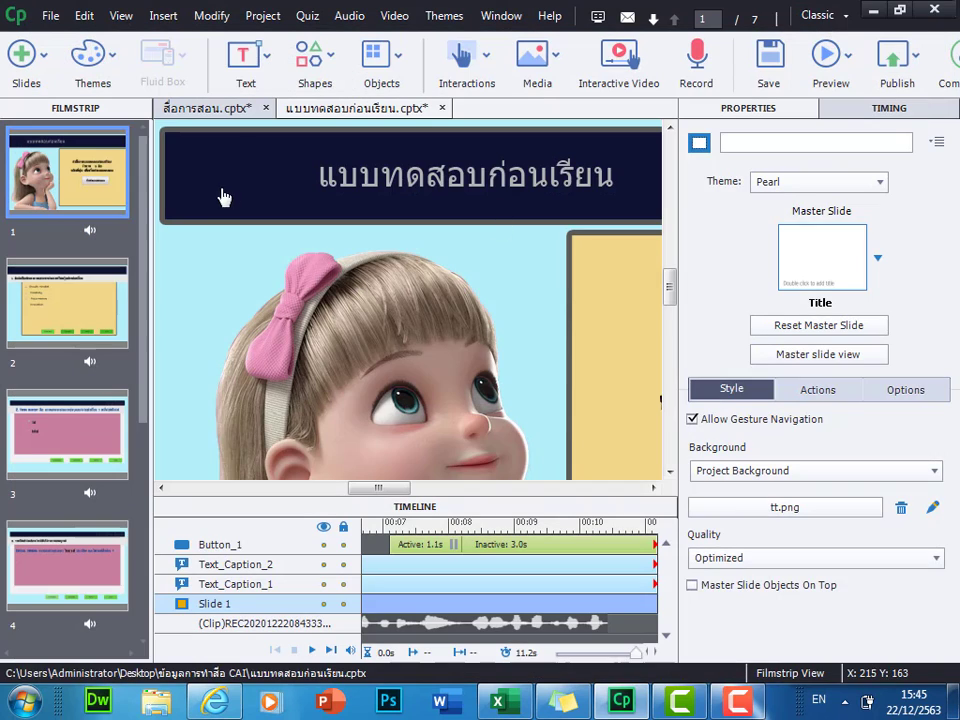
Delete slide 5 from the สื่อการสอน.cptx project
click(213, 113)
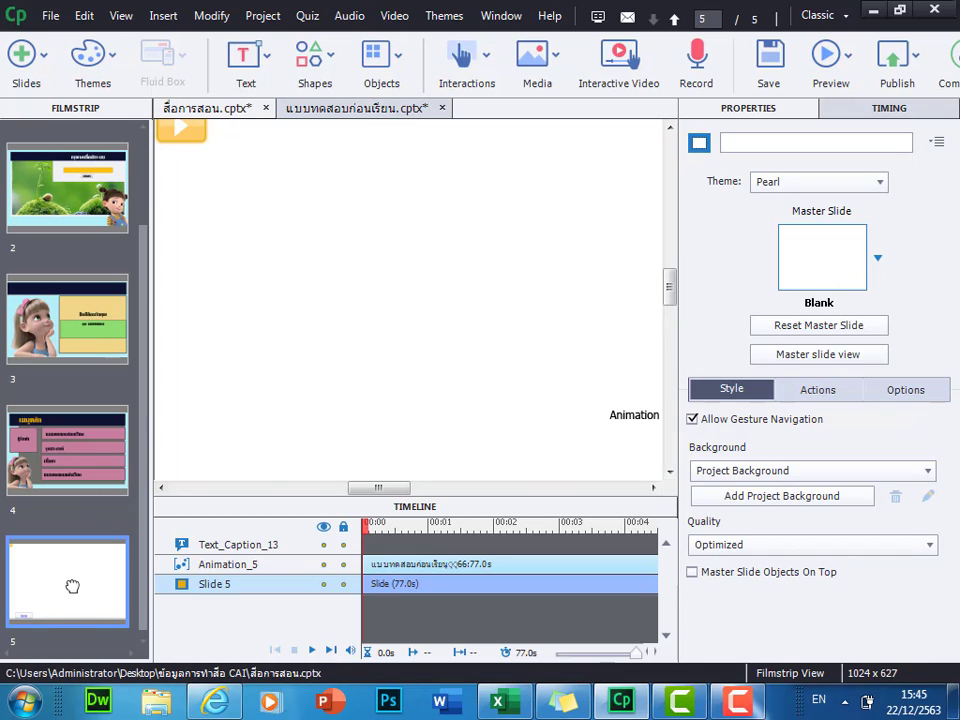
key(Delete)
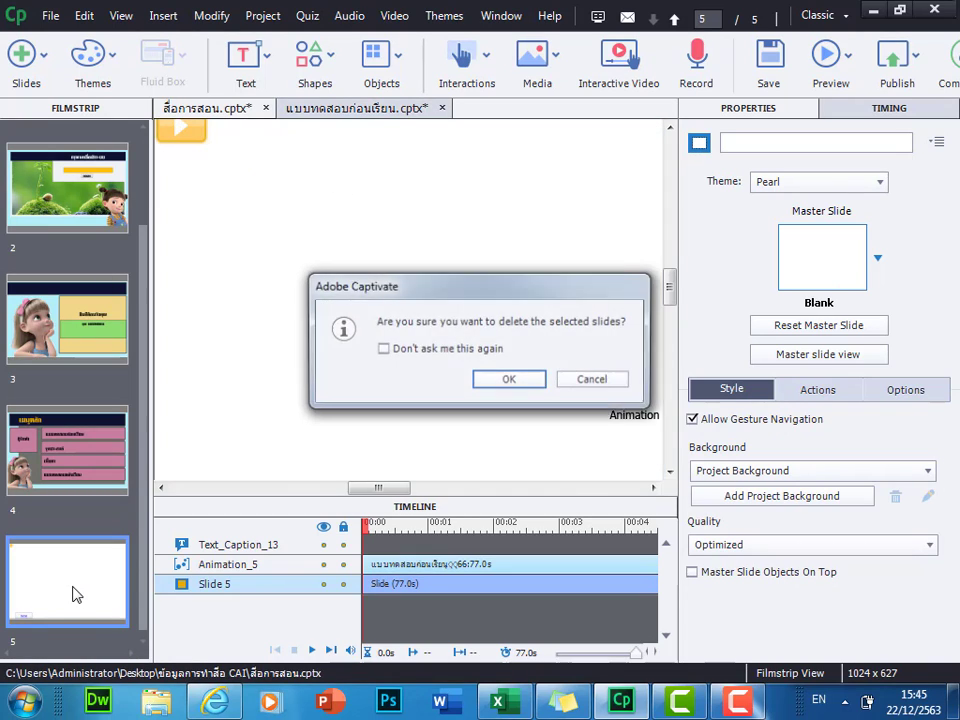
key(Return)
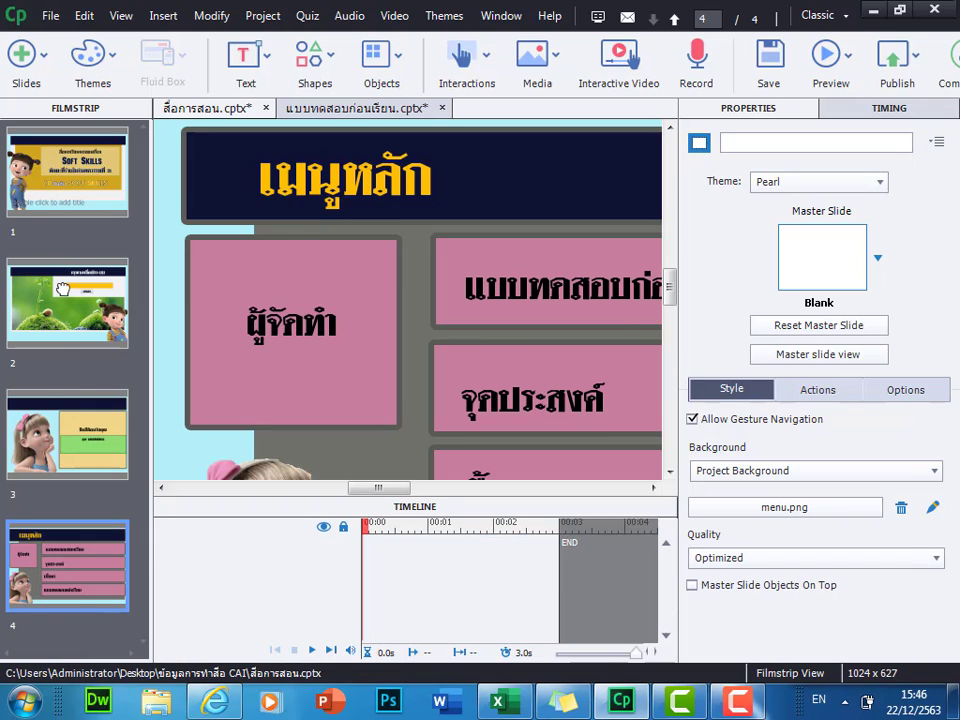
Look through slides 1 to 3 of the สื่อการสอน.cptx project
click(55, 188)
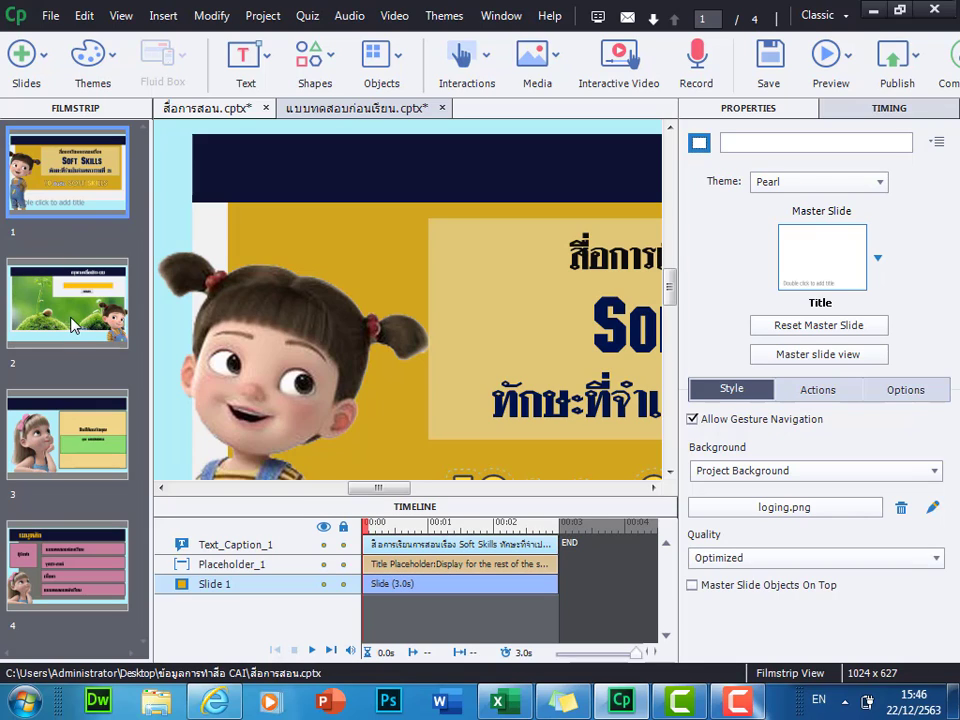
click(66, 348)
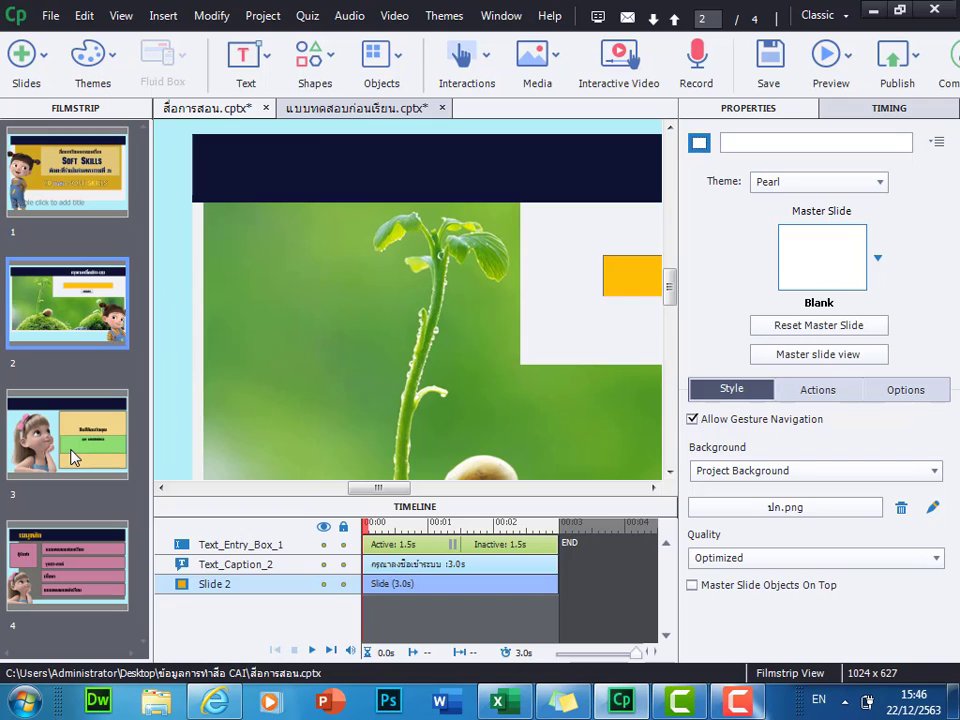
click(69, 456)
click(66, 170)
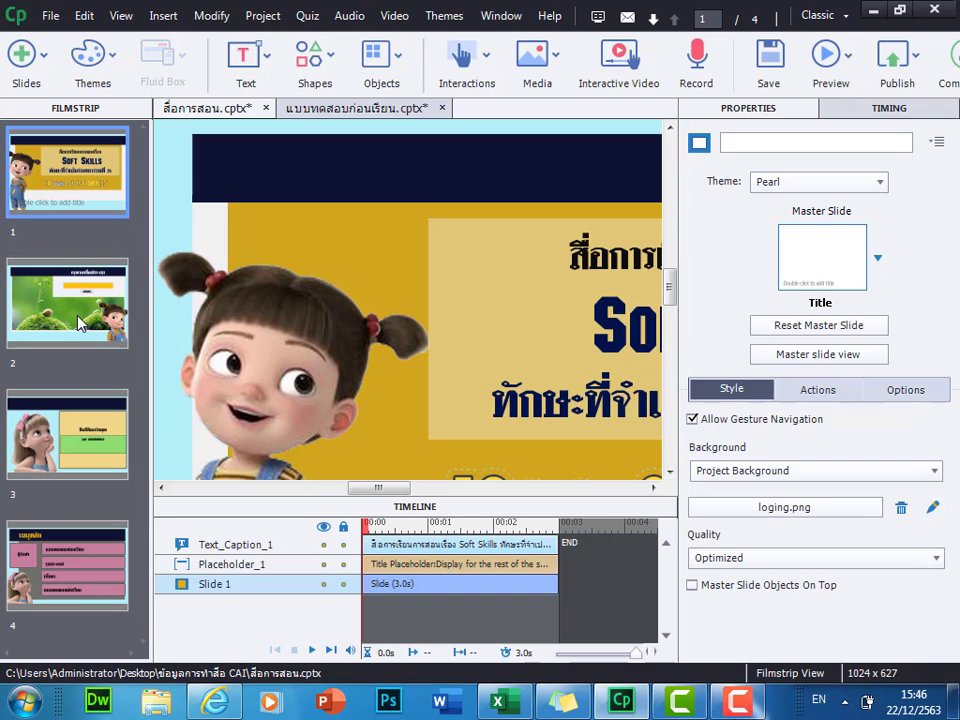
click(70, 330)
click(90, 443)
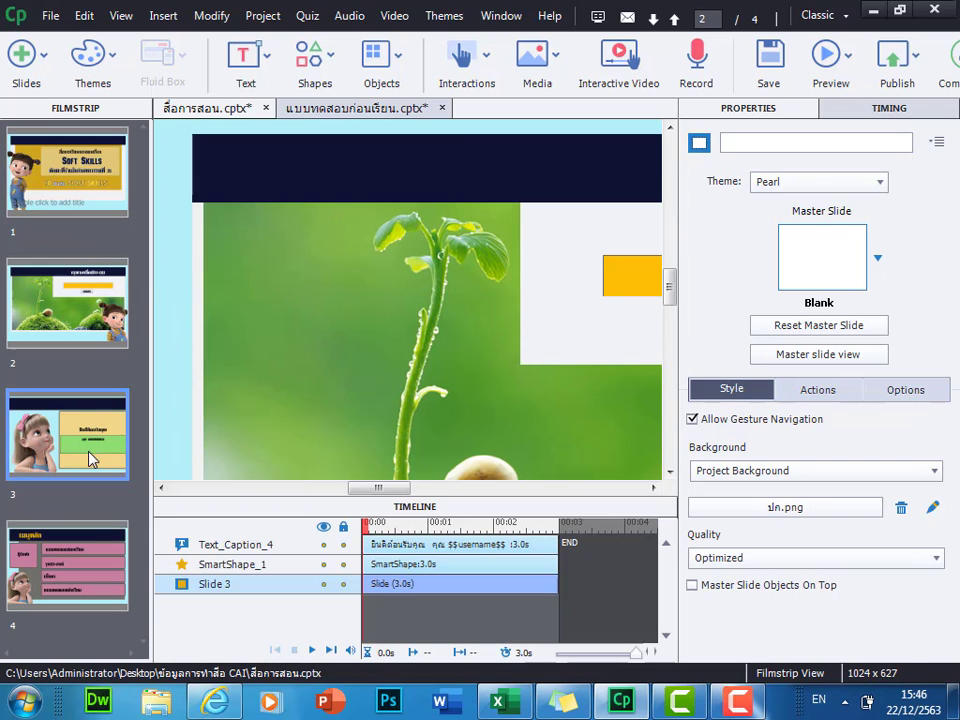
Add a blank slide after slide 4, the main menu slide
click(93, 576)
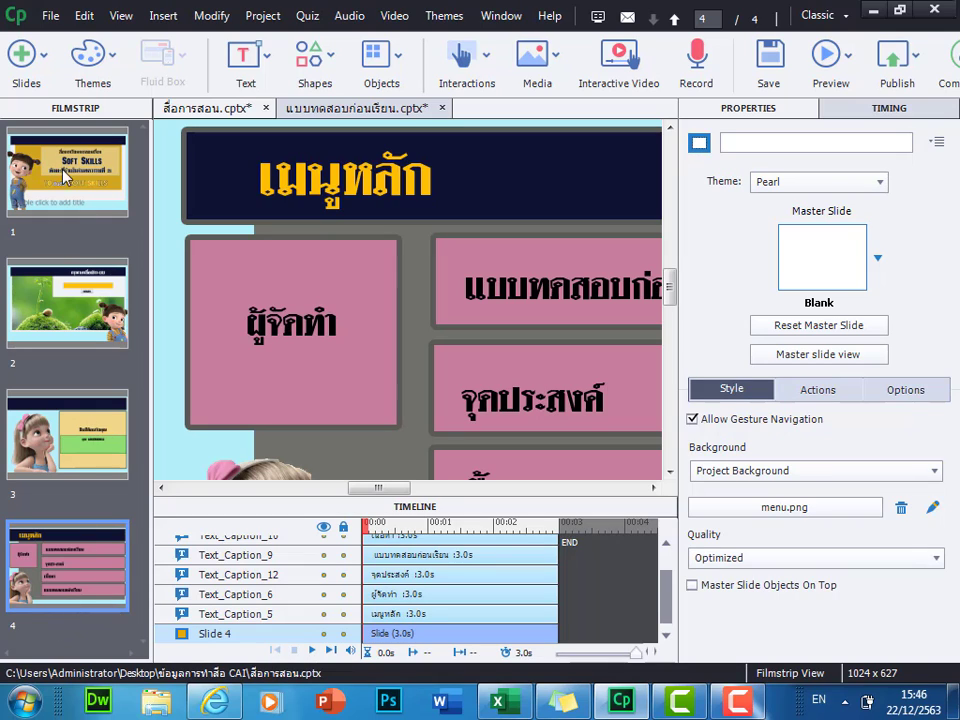
click(20, 58)
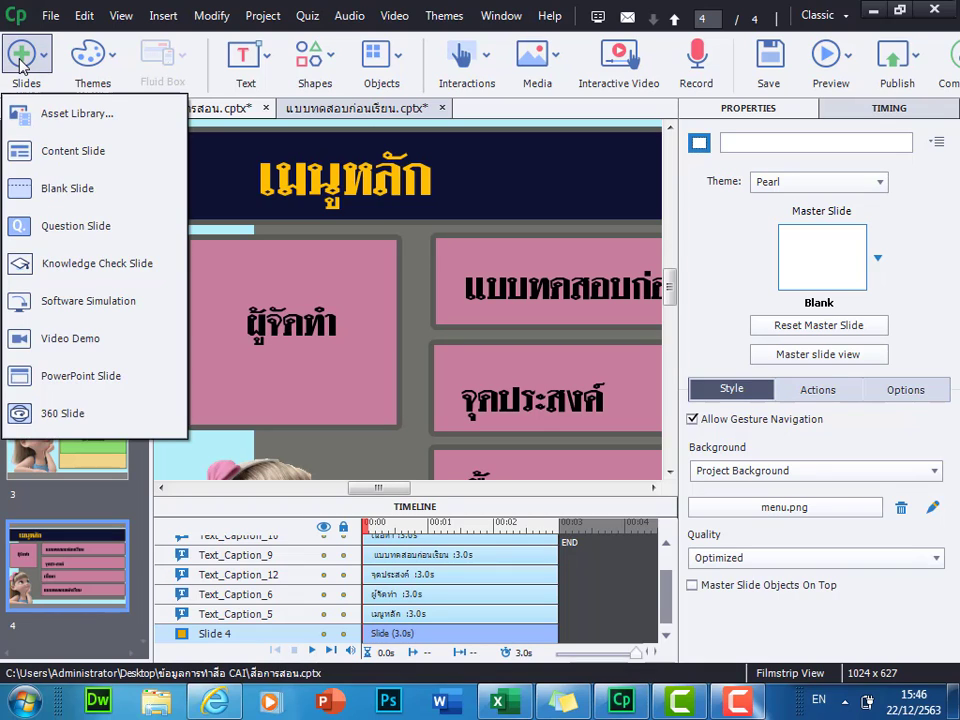
click(45, 190)
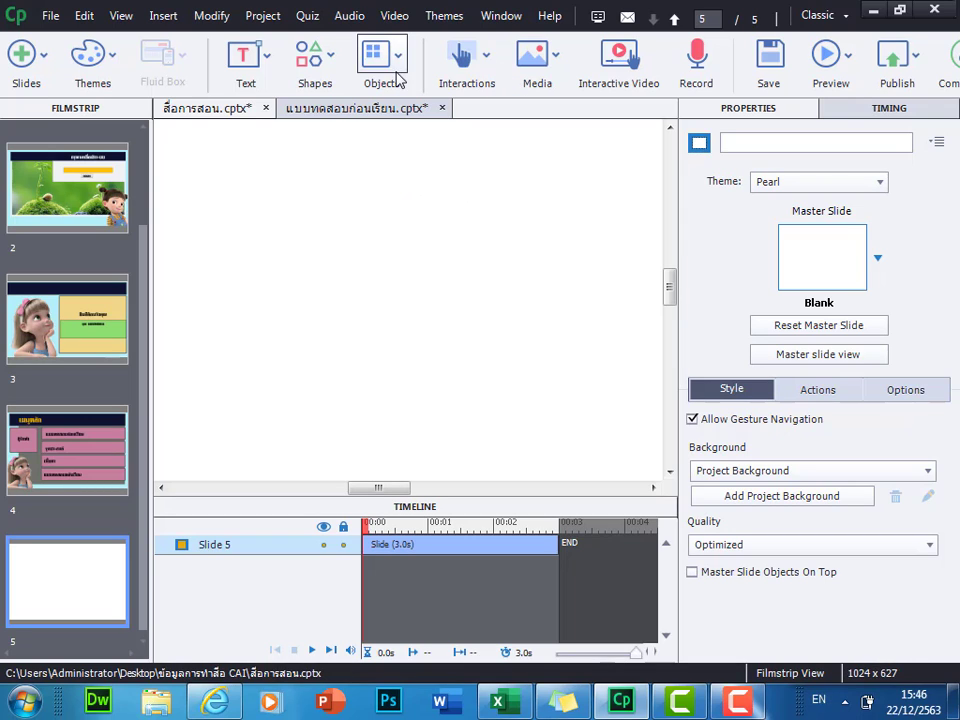
Insert the animation file แบบทดสอบ pre.swf on the new blank slide 5
click(553, 57)
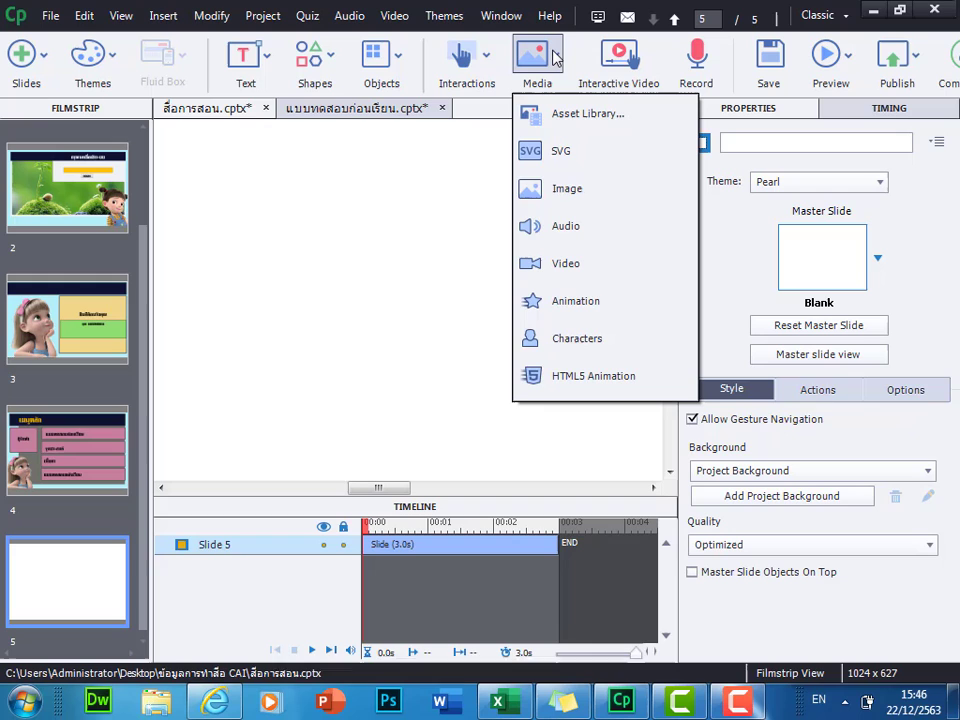
click(569, 311)
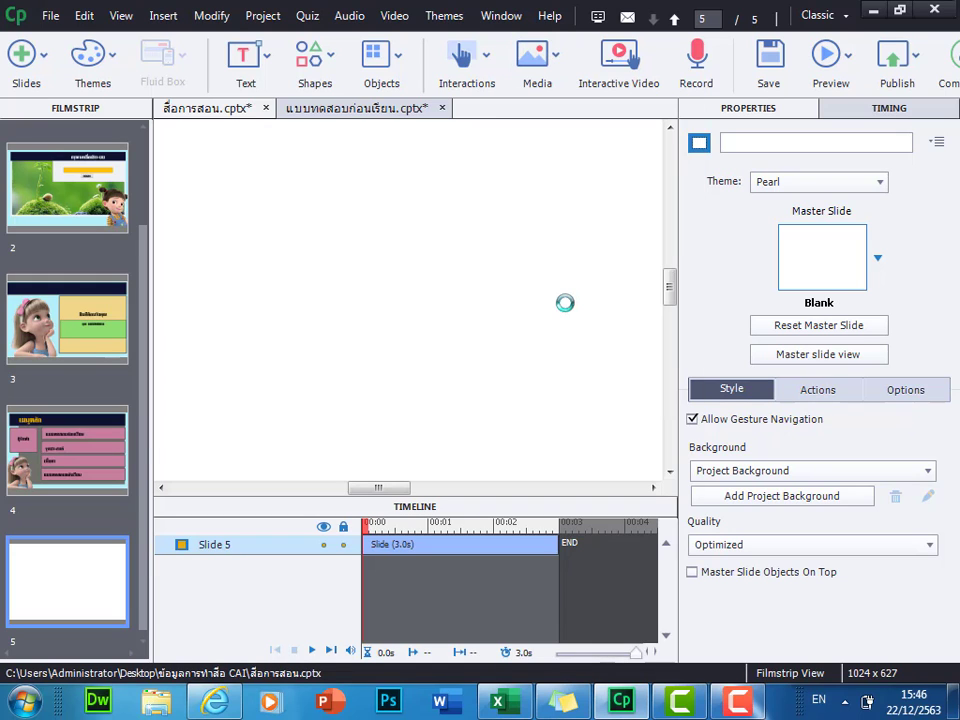
drag(505, 258, 509, 332)
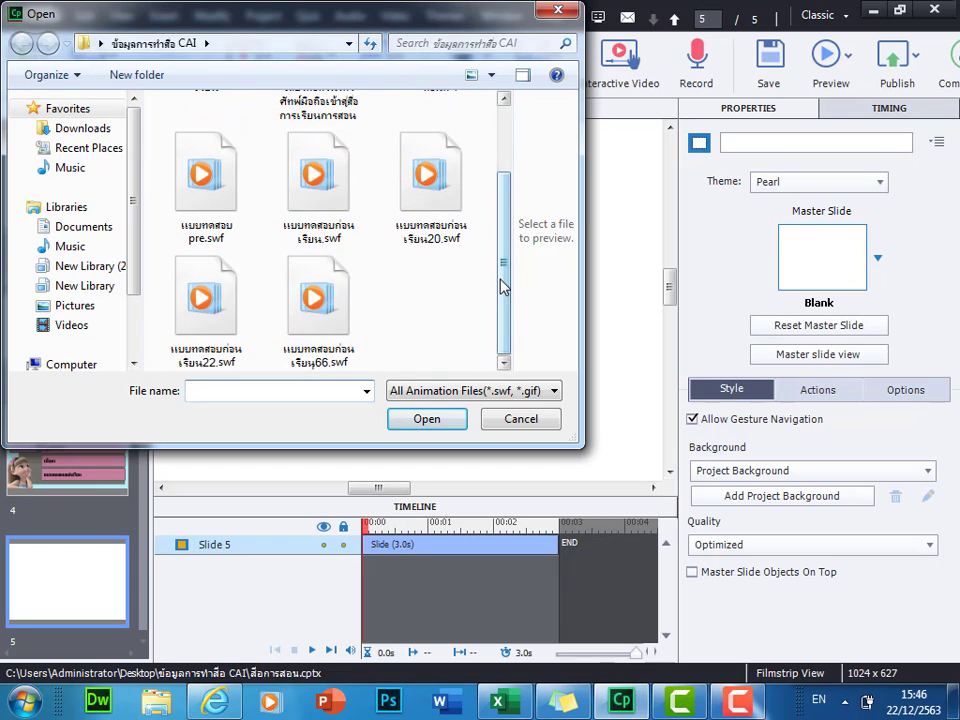
scroll(506, 266, up, 1)
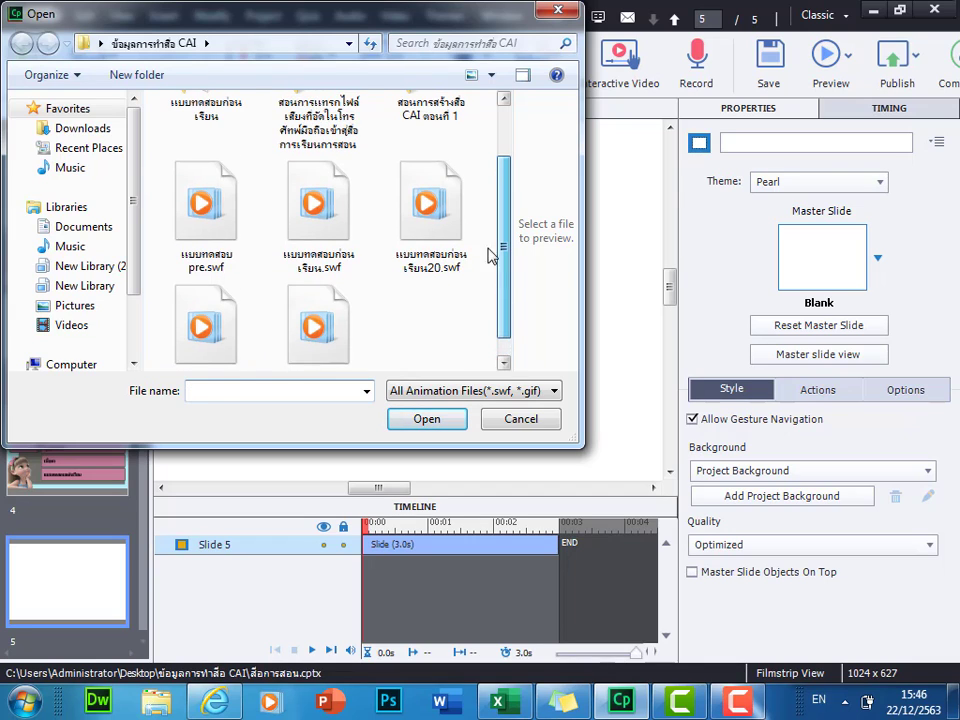
scroll(205, 220, up, 1)
click(205, 220)
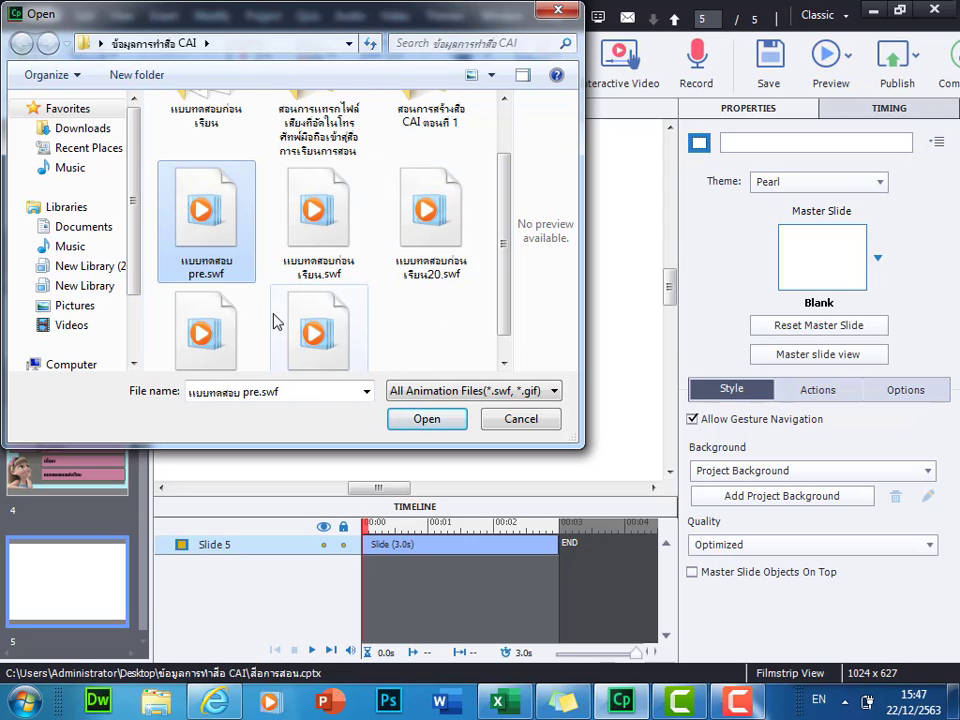
click(426, 419)
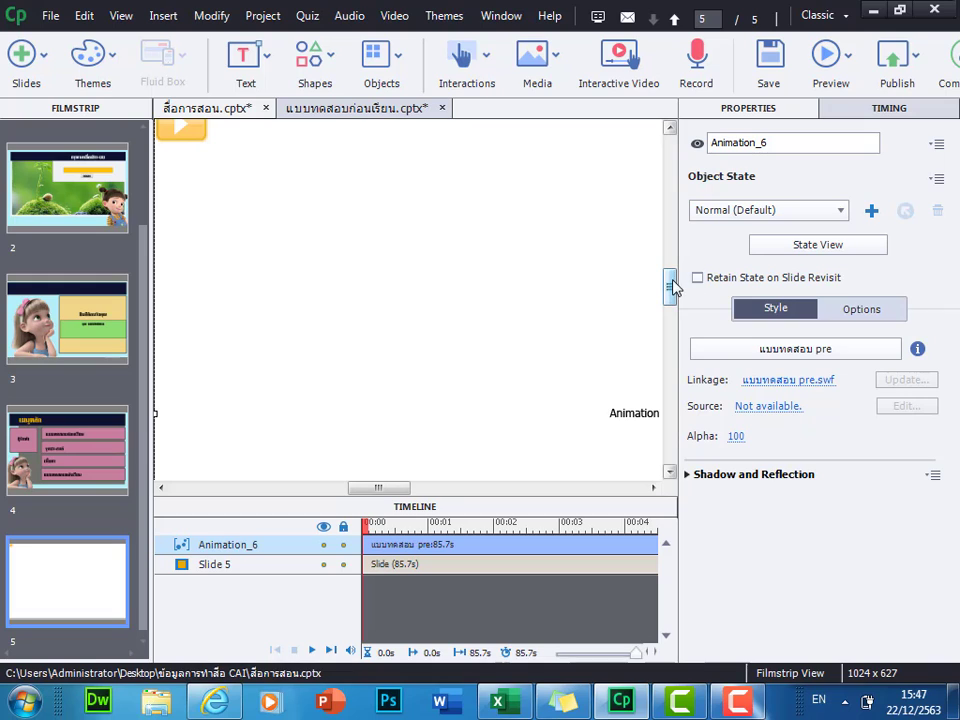
Add a button to slide 5 and place it on the grey strip along the animation's lower edge
mouse_move(672, 293)
mouse_down()
mouse_move(670, 315)
mouse_move(670, 305)
mouse_up()
mouse_move(386, 487)
mouse_down()
mouse_move(406, 489)
mouse_move(422, 508)
mouse_move(396, 508)
mouse_up()
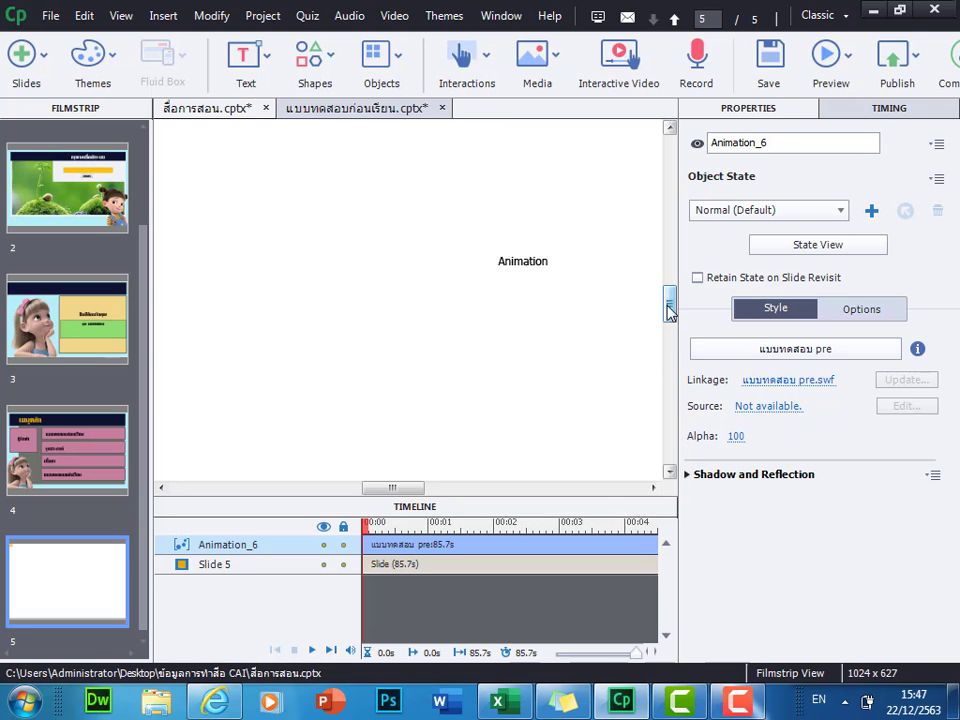
drag(669, 311, 670, 328)
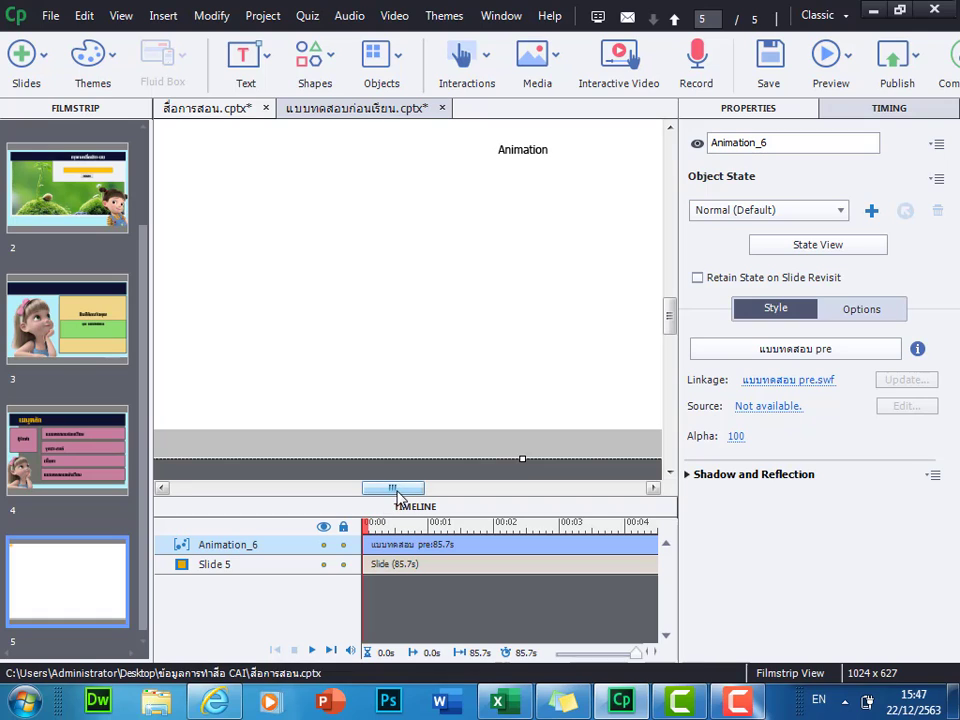
mouse_move(395, 489)
mouse_down()
mouse_move(390, 497)
mouse_move(405, 489)
mouse_up()
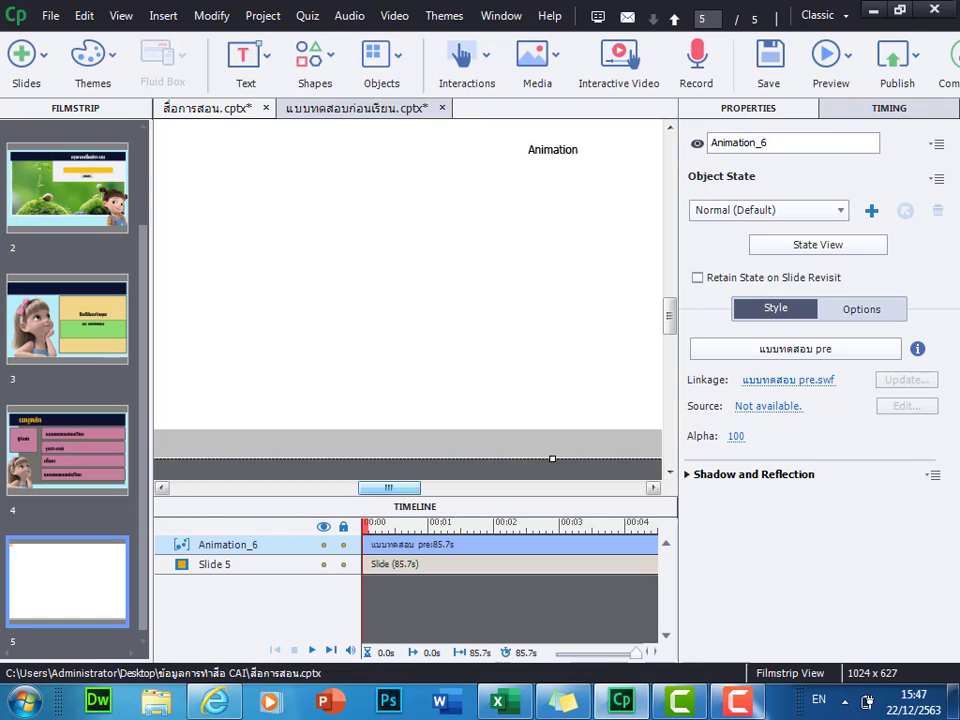
click(405, 58)
click(532, 58)
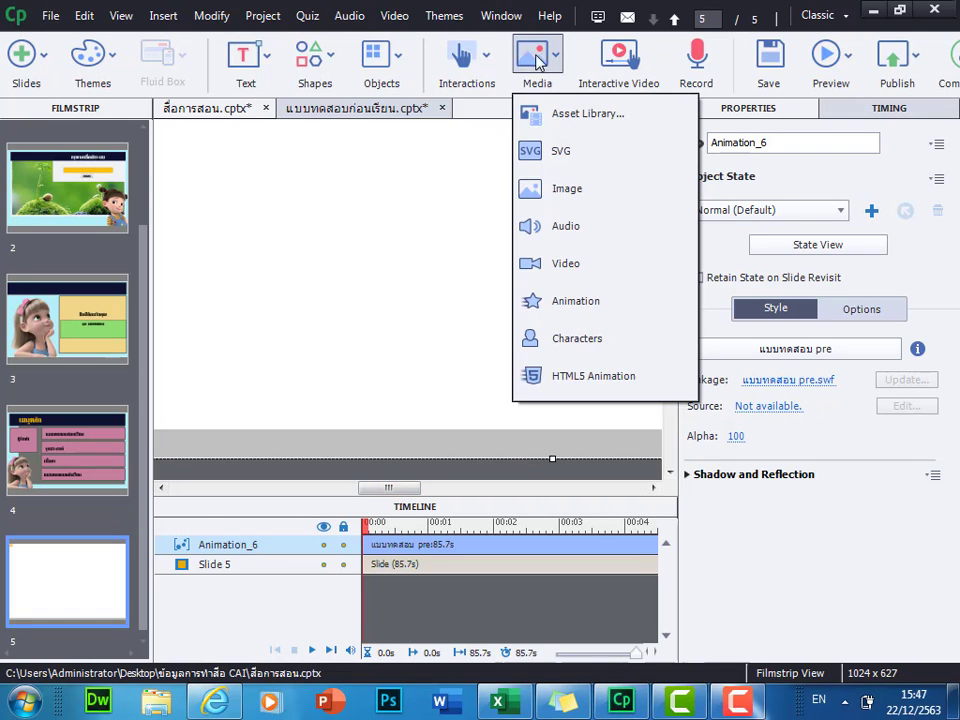
click(488, 58)
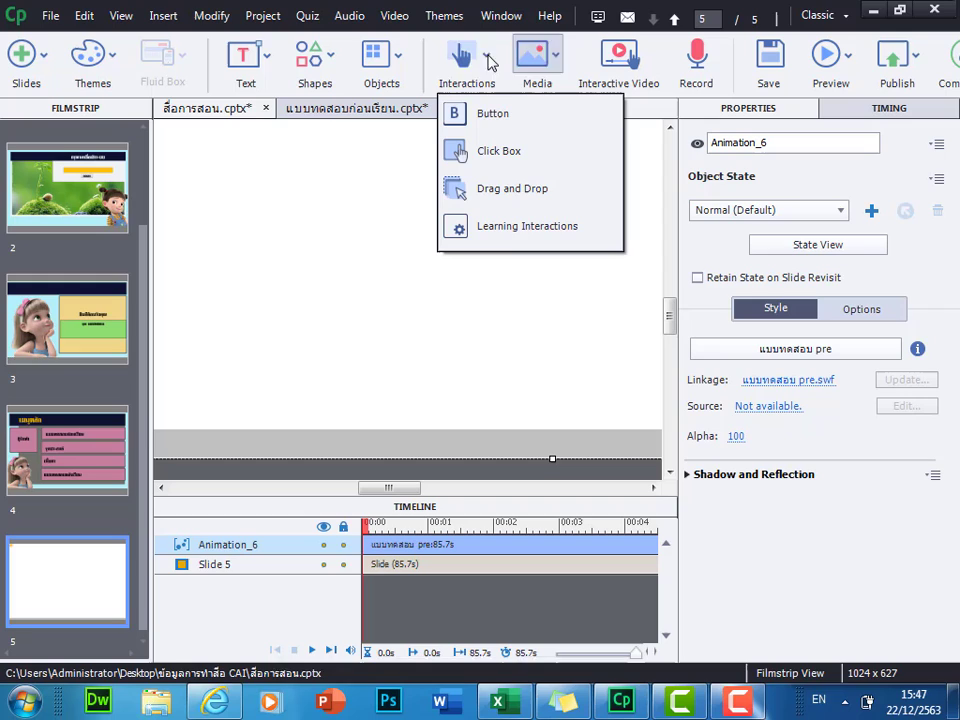
click(490, 115)
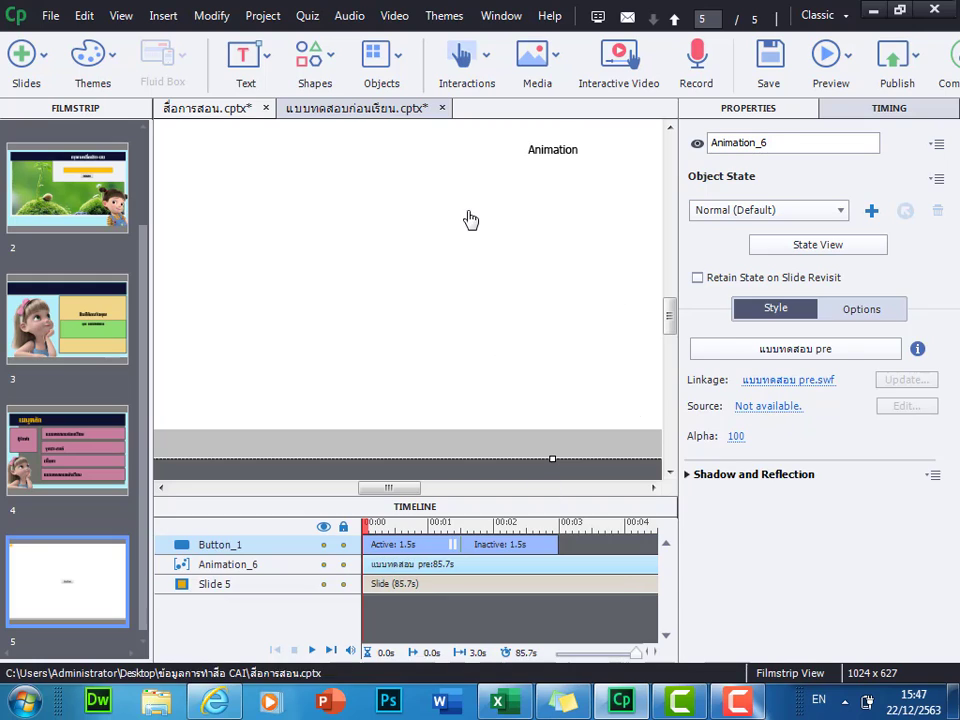
drag(544, 150, 396, 437)
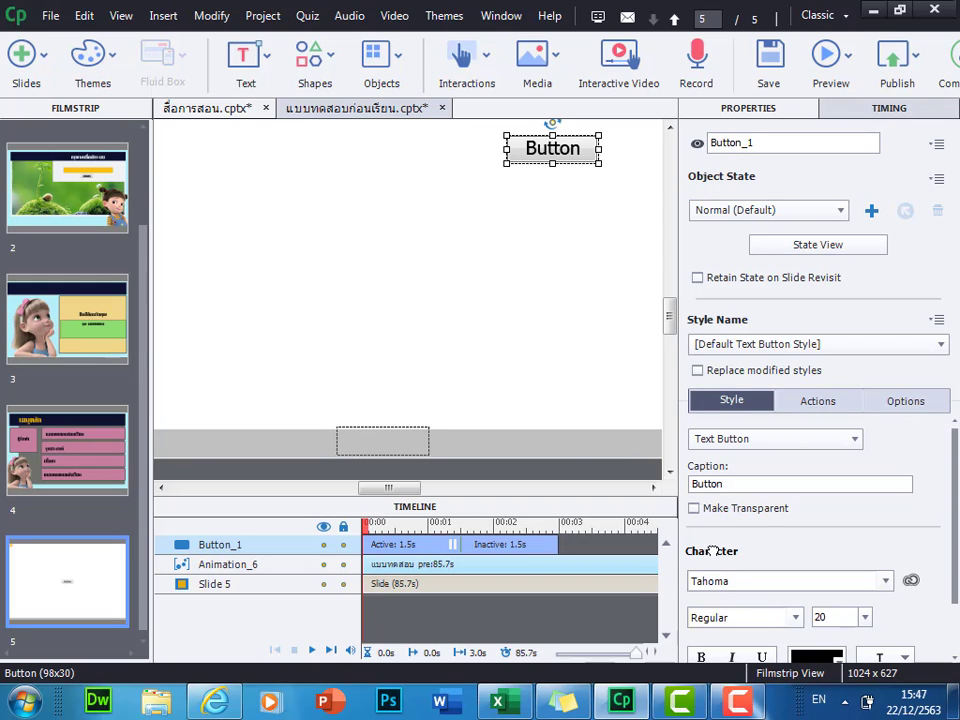
Change the new button's caption to เมนูหลัก
click(730, 484)
double_click(730, 484)
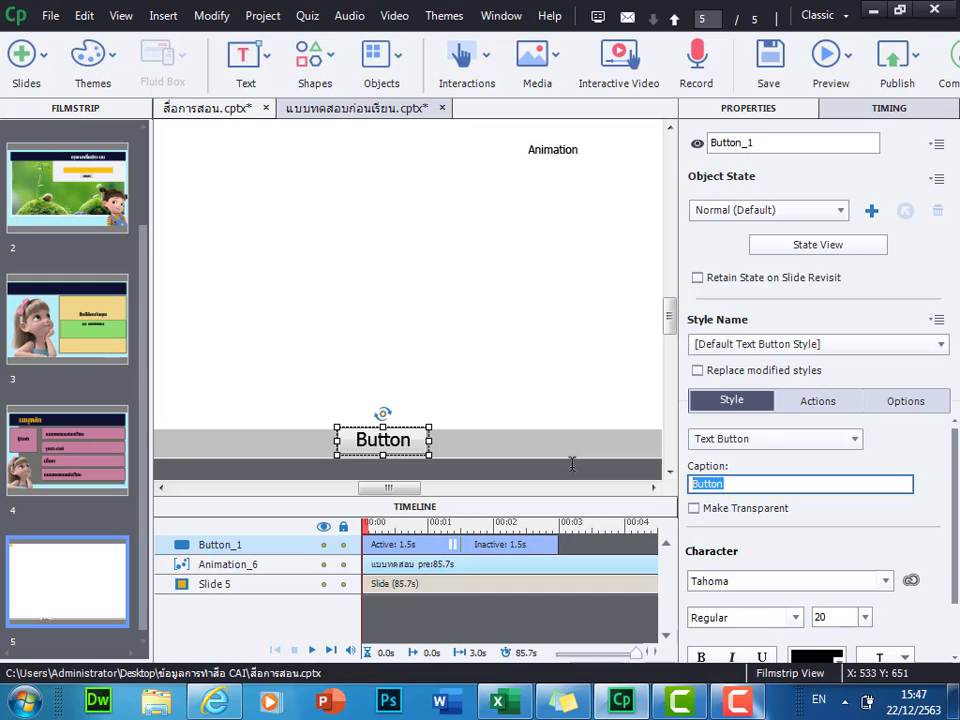
text(ท)
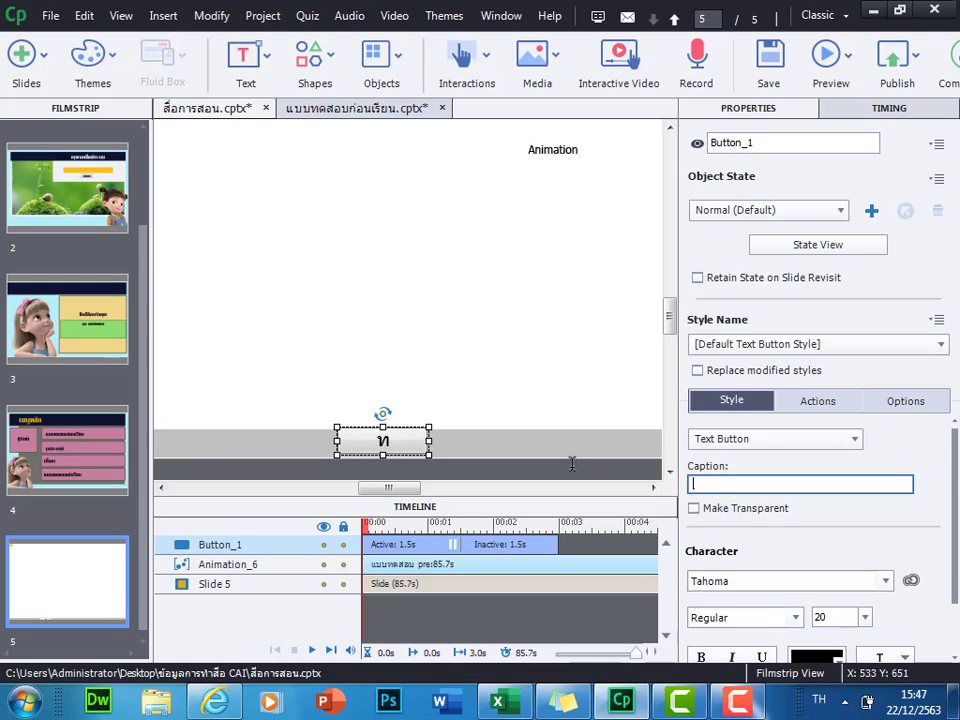
key(BackSpace)
key(BackSpace)
key(grave)
text(เมนูหลัก)
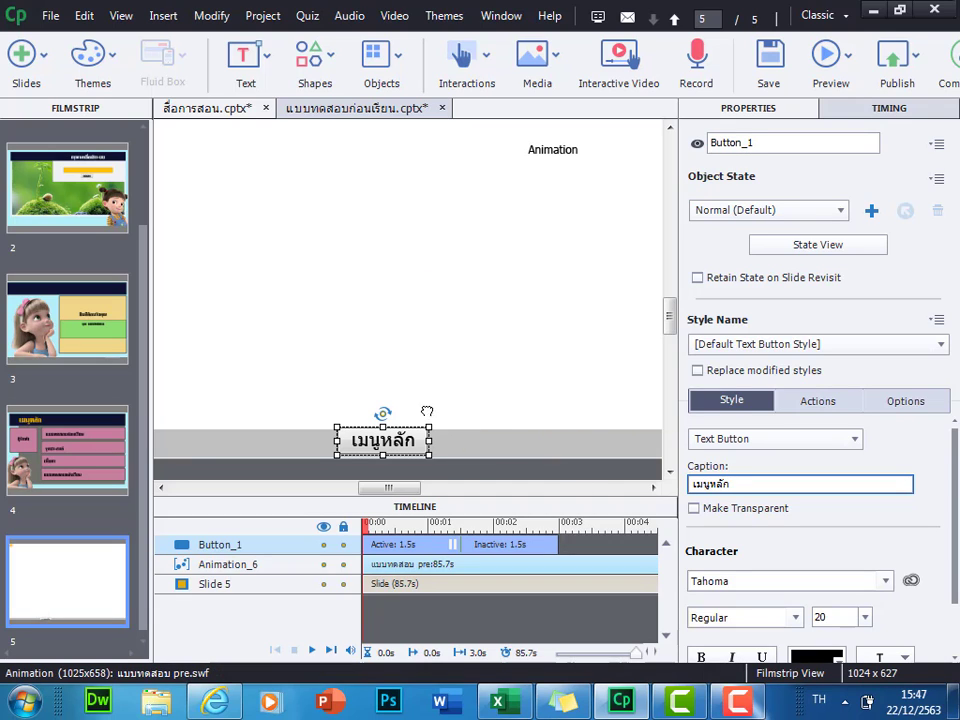
click(383, 366)
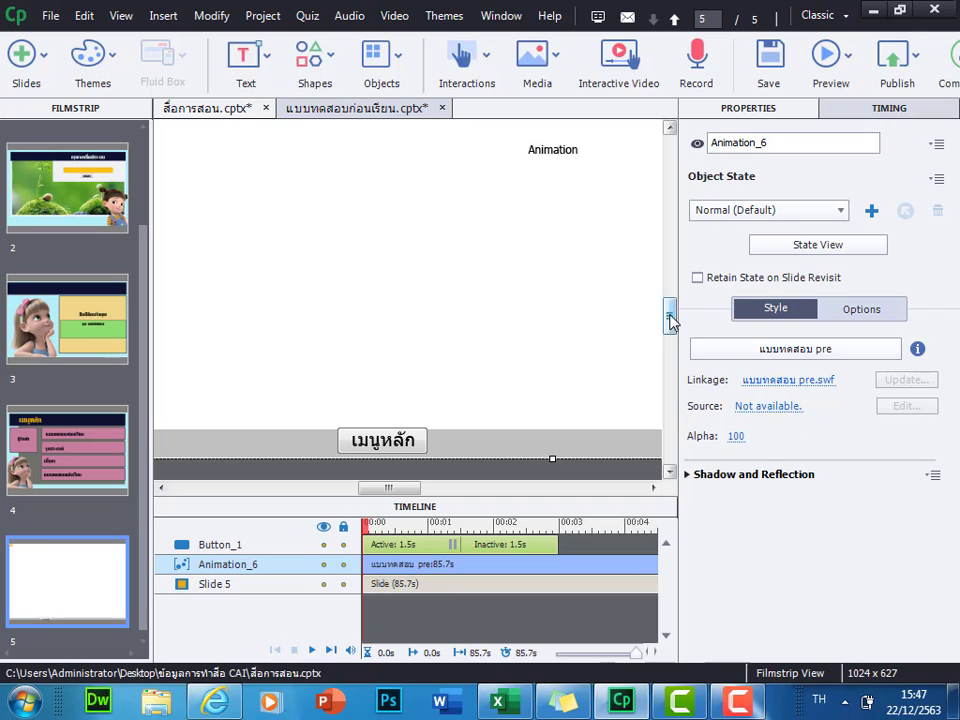
Set the เมนูหลัก button's success action to Jump to slide with 4 Slide 4 as the target
drag(671, 321, 671, 322)
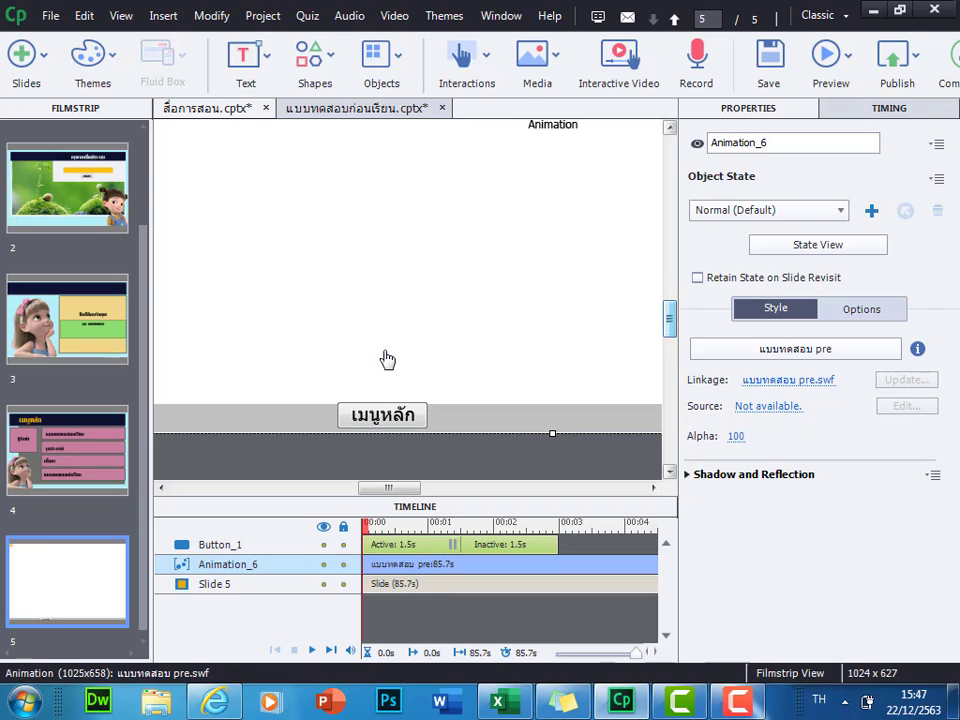
click(393, 417)
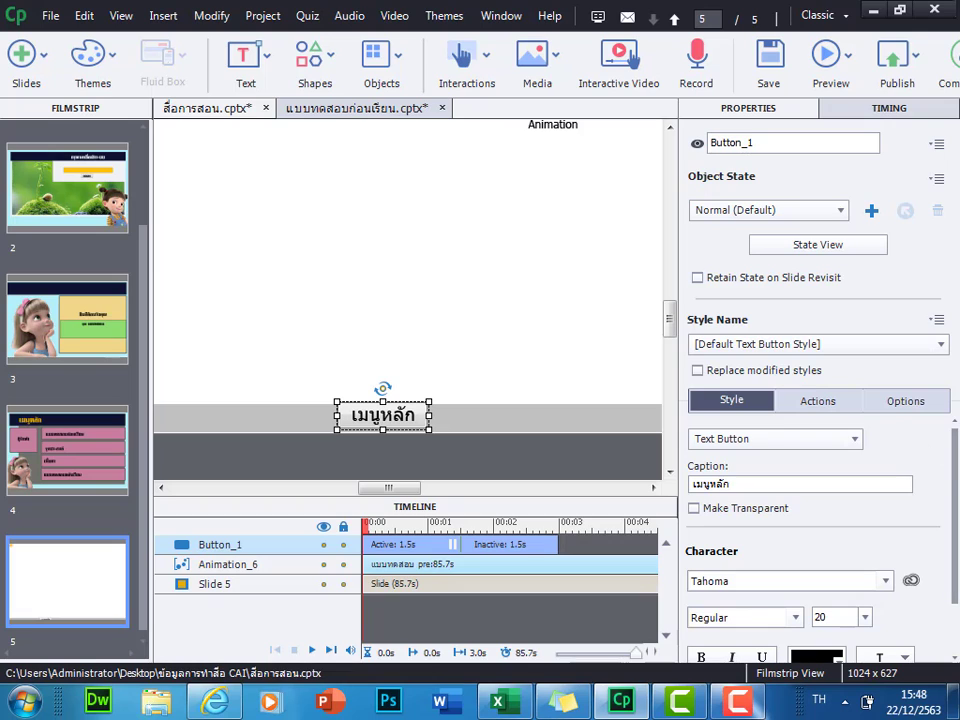
drag(957, 468, 958, 514)
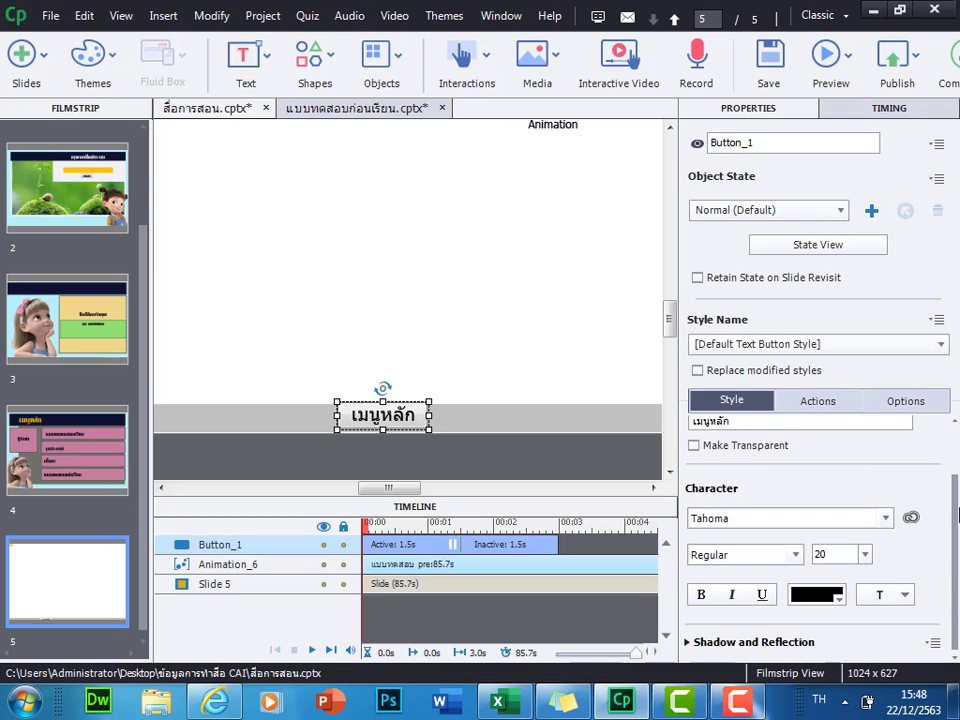
scroll(820, 450, up, 3)
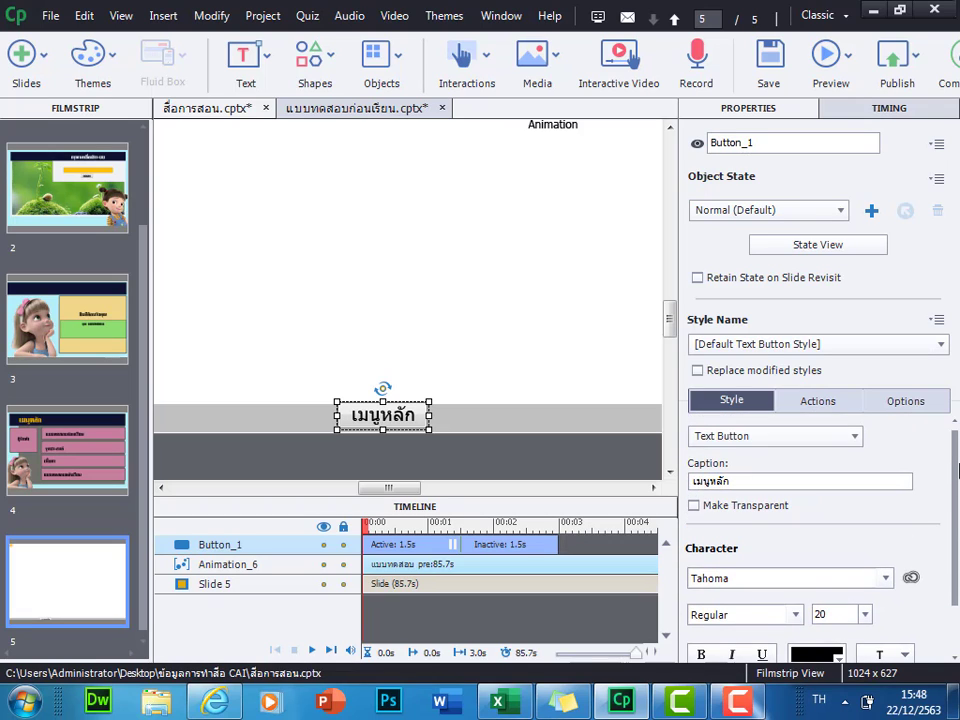
click(819, 404)
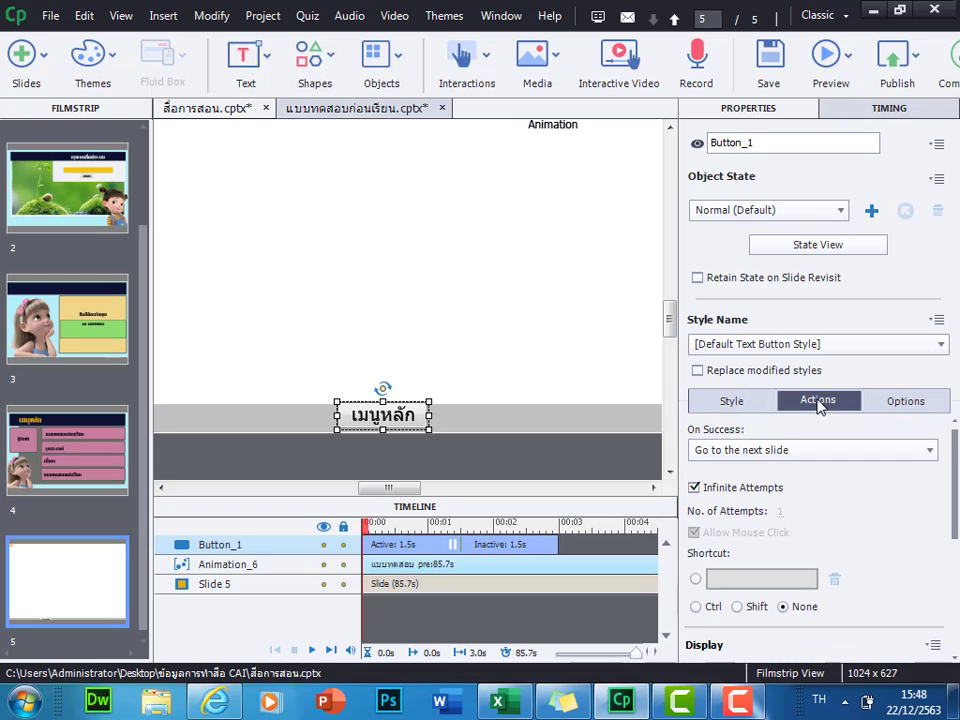
click(828, 459)
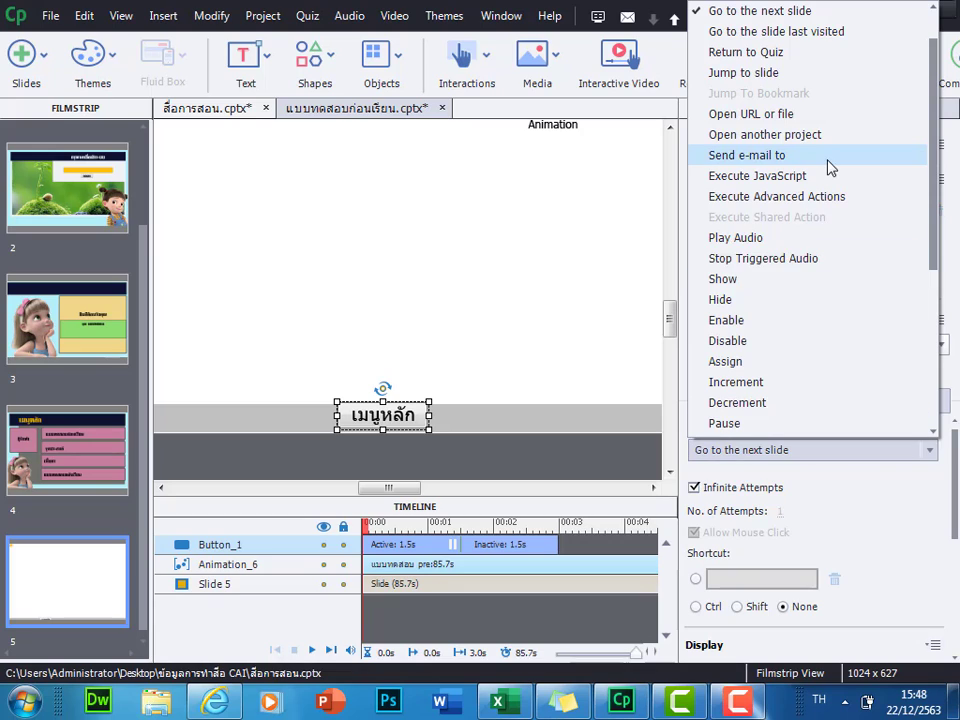
click(775, 78)
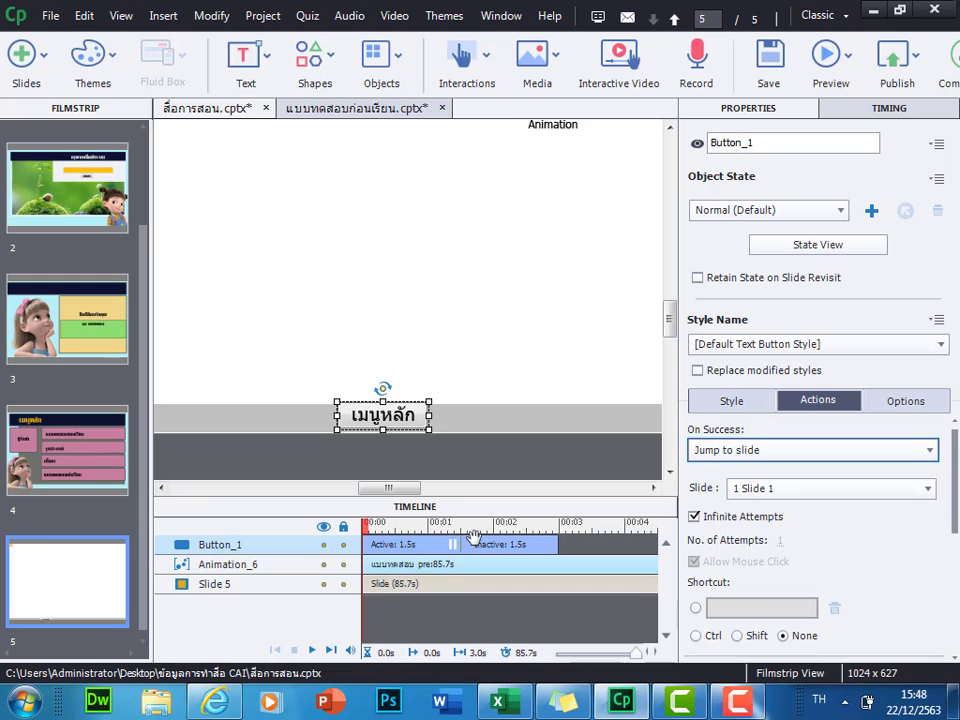
click(844, 490)
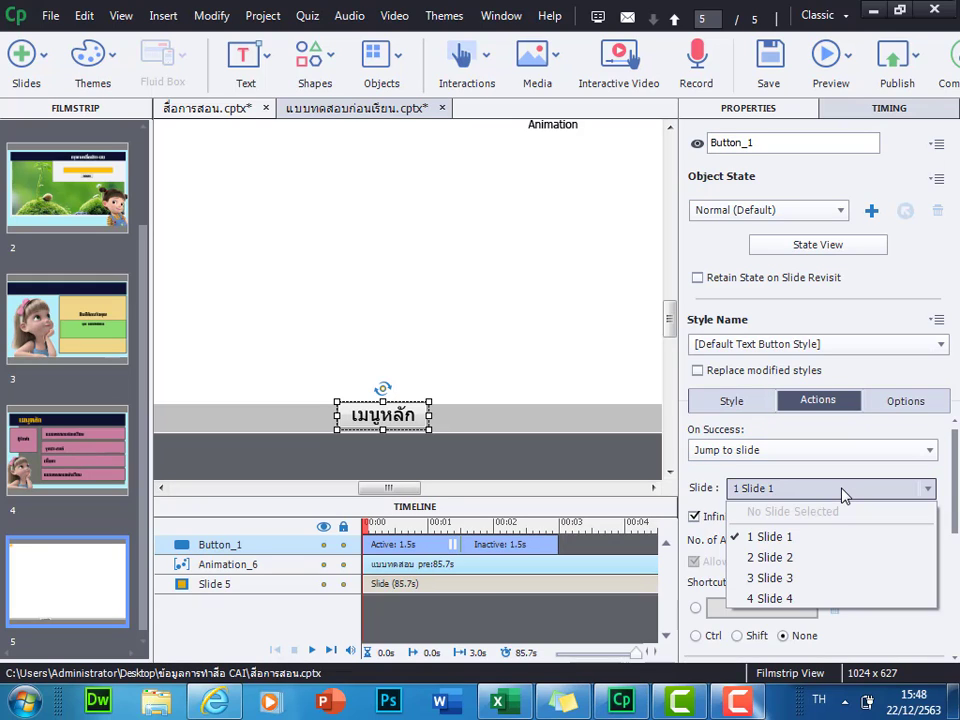
click(804, 598)
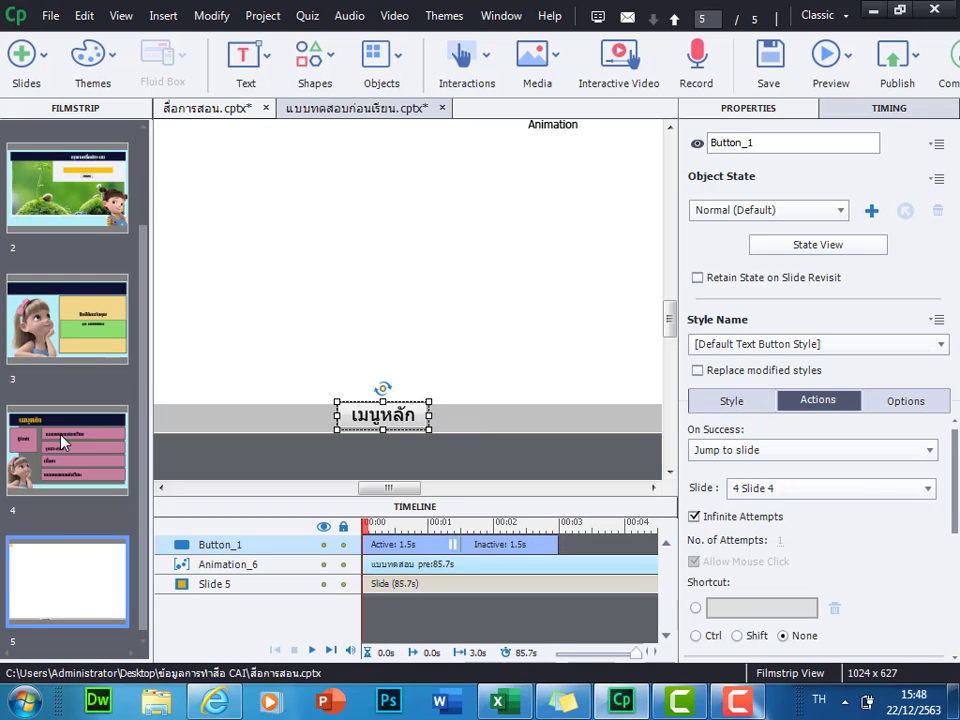
Save สื่อการสอน.cptx and preview the whole project, dismissing the Windows colour scheme prompt
click(371, 251)
key(ctrl+s)
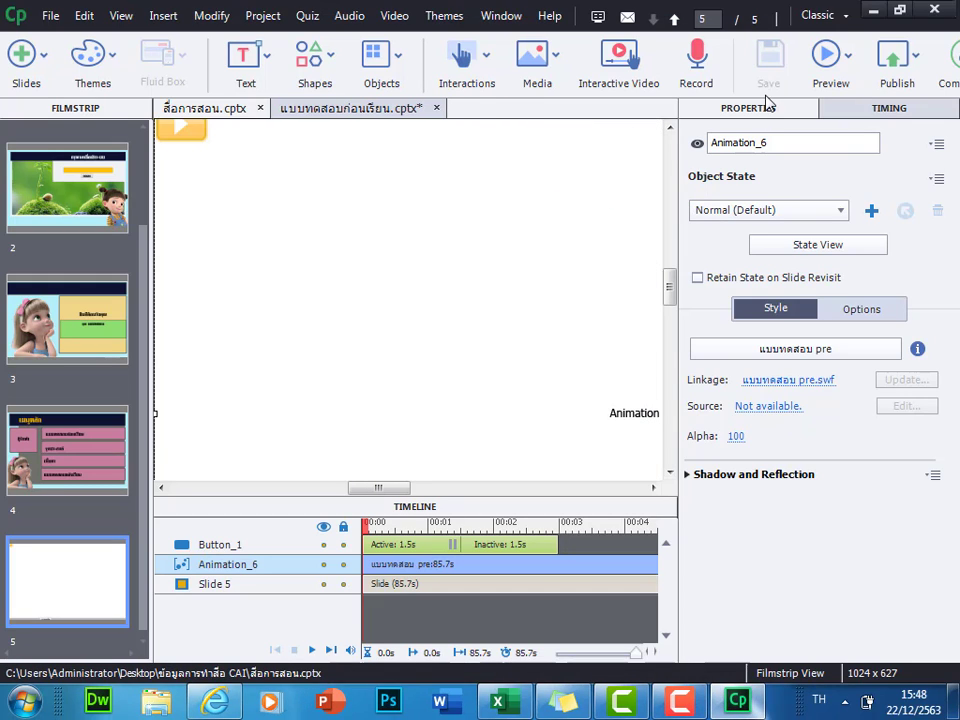
click(830, 55)
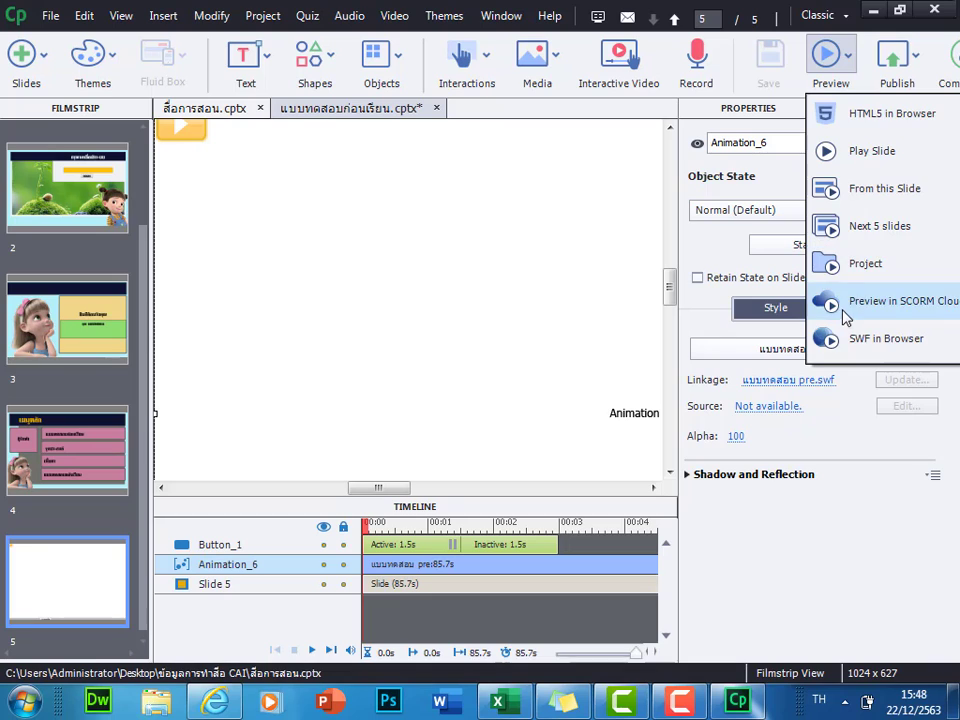
click(825, 263)
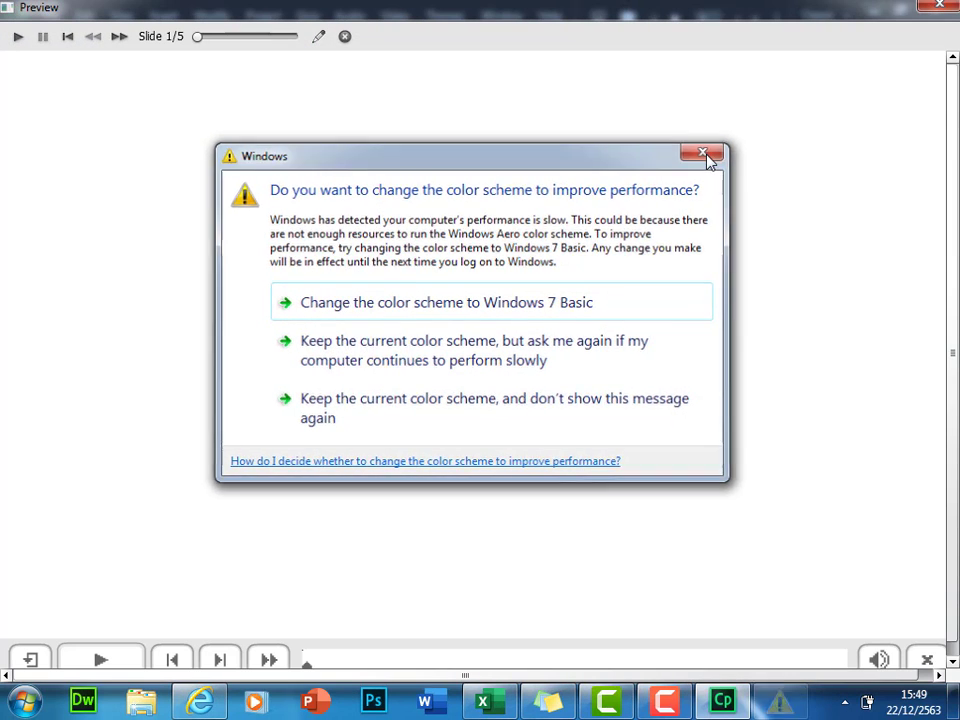
click(703, 155)
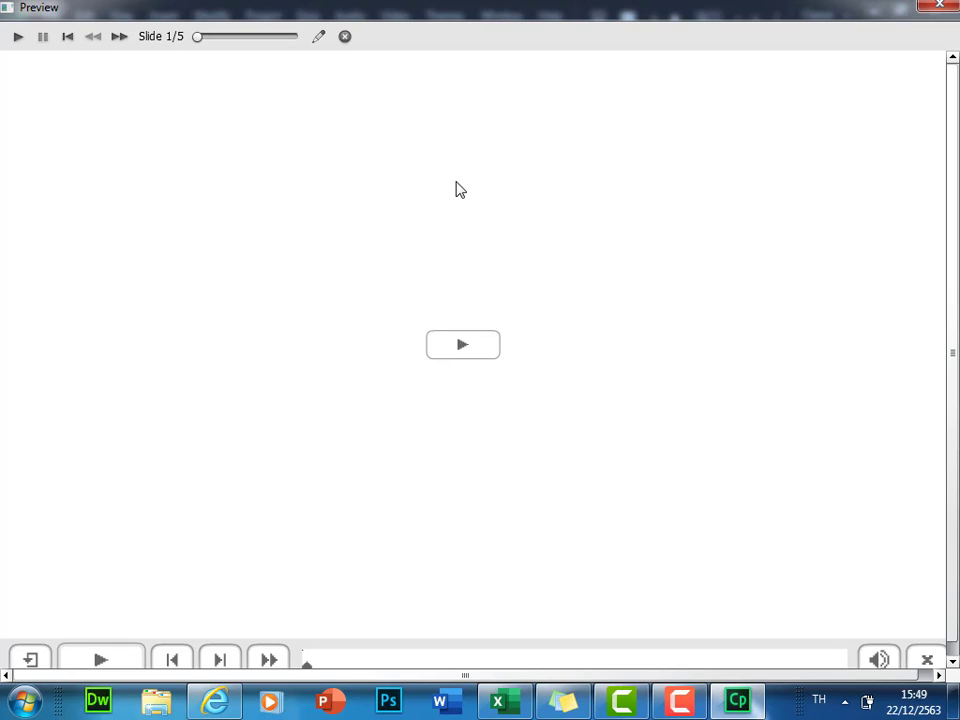
Play the preview, sign in with a sample learner name and open แบบทดสอบก่อนเรียน from the main menu
click(463, 345)
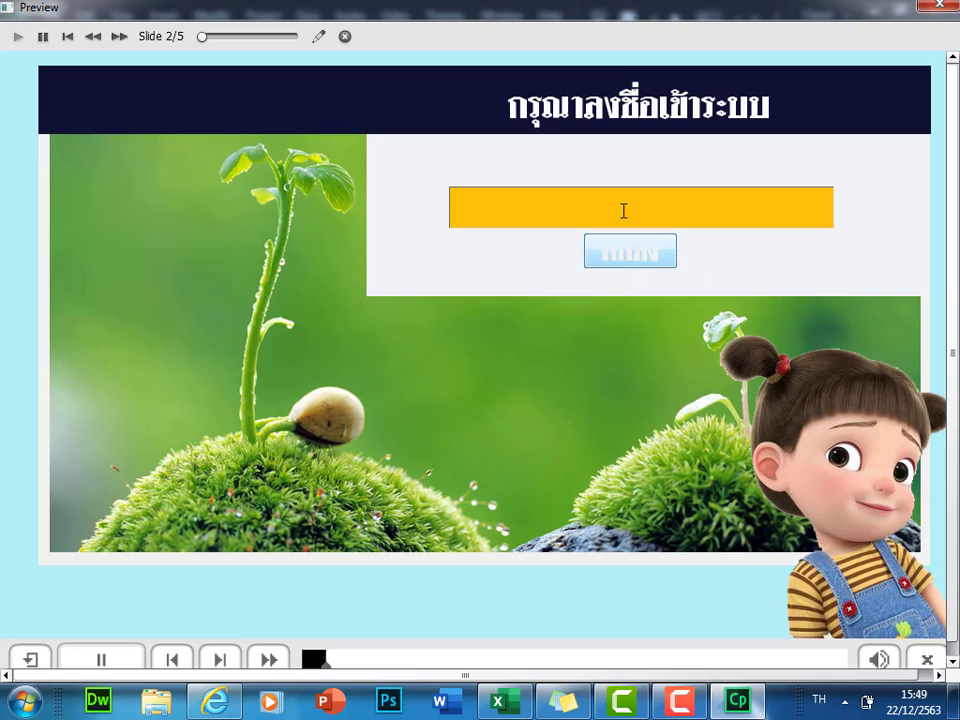
click(623, 211)
text(กหลกหล)
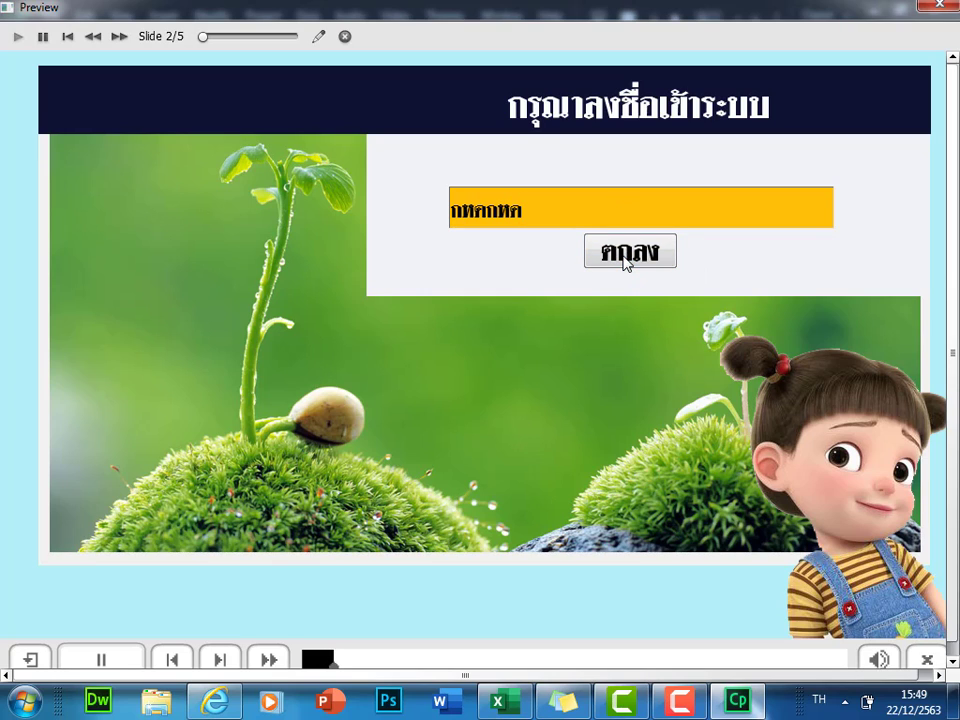
click(623, 257)
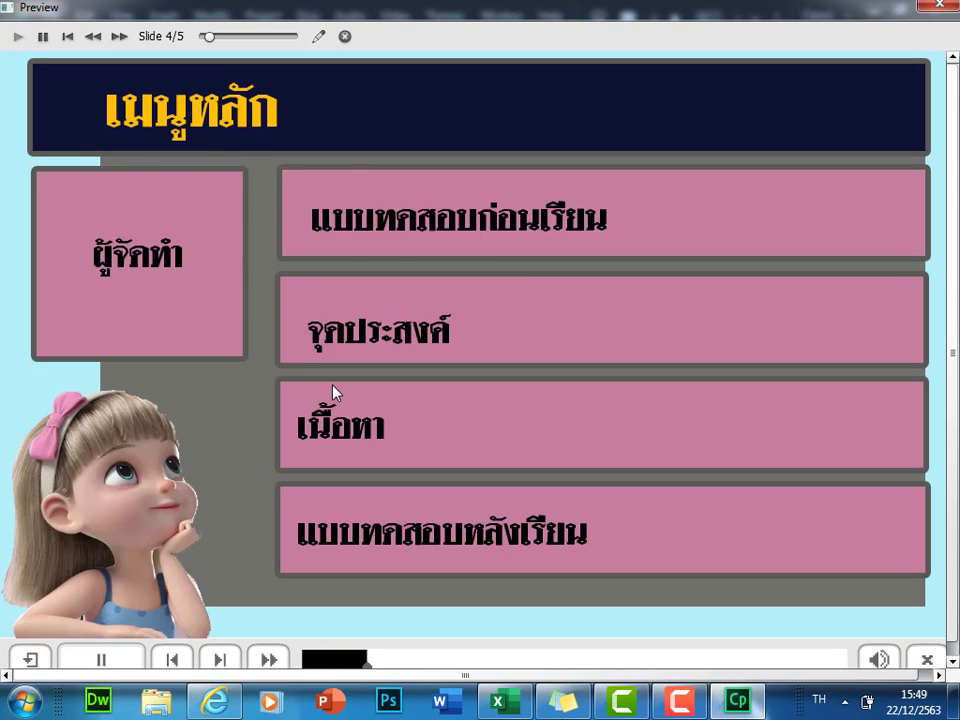
click(349, 180)
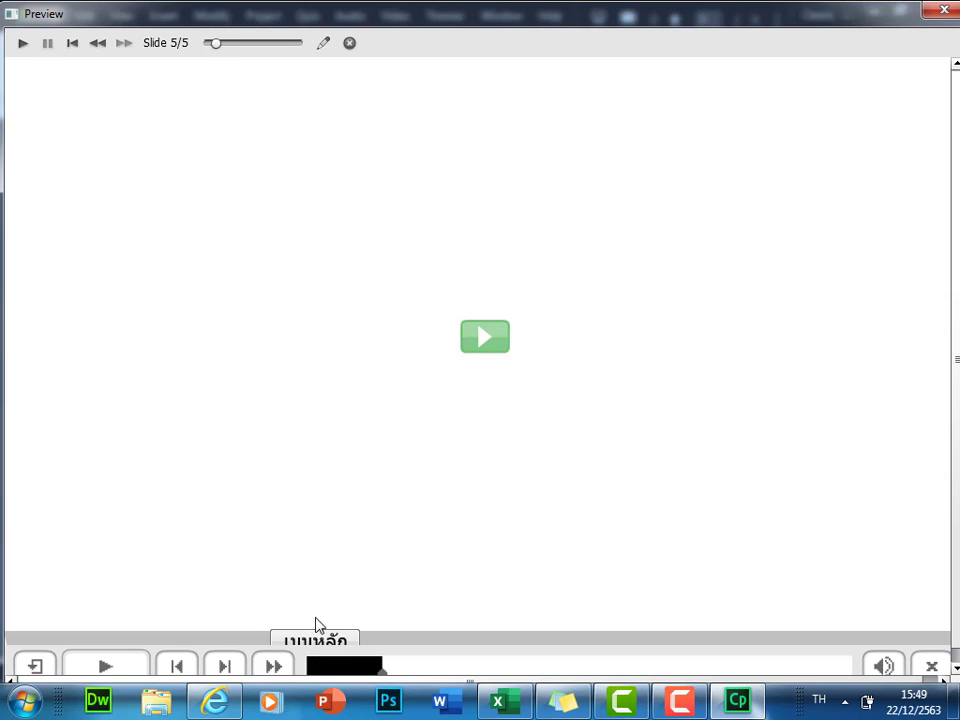
Start the embedded pre-test in the preview, answer question 1 with Growth mindset and go to question 2
click(484, 340)
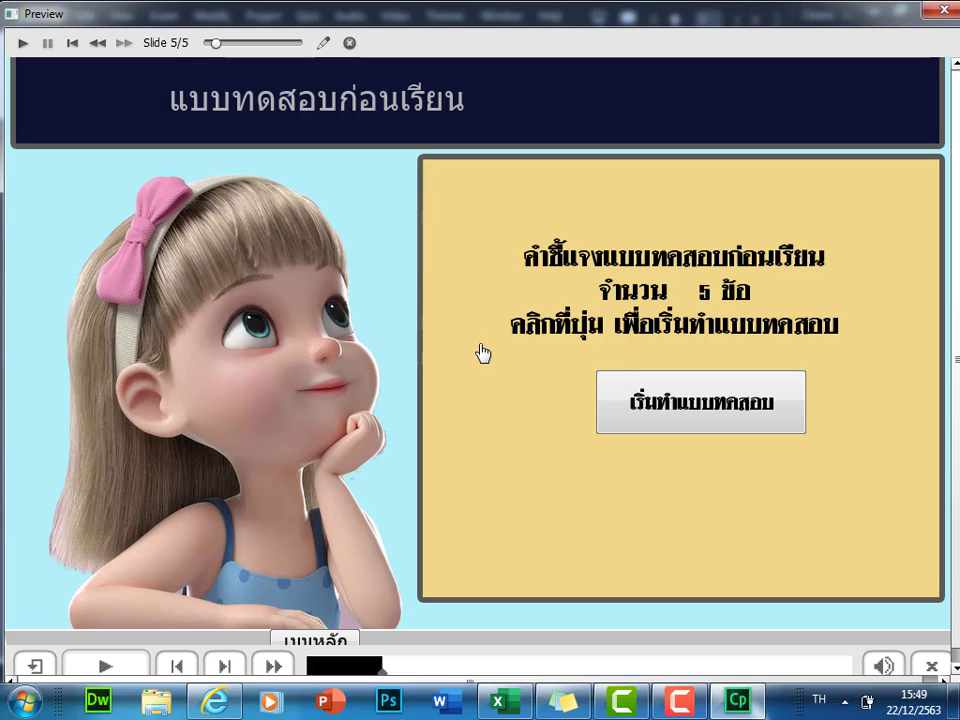
click(704, 431)
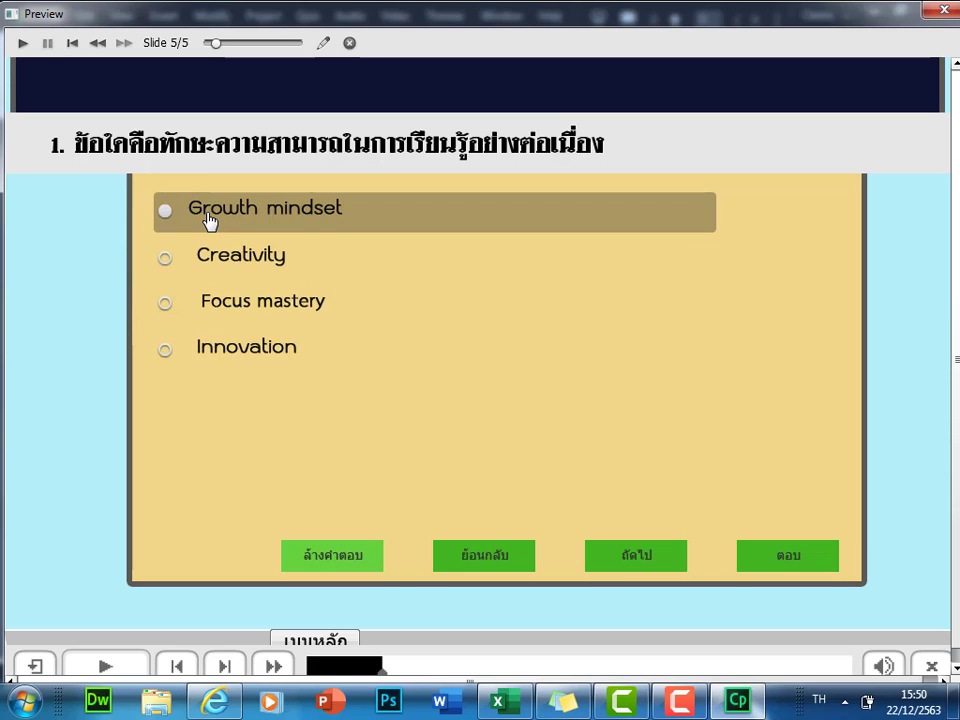
click(208, 218)
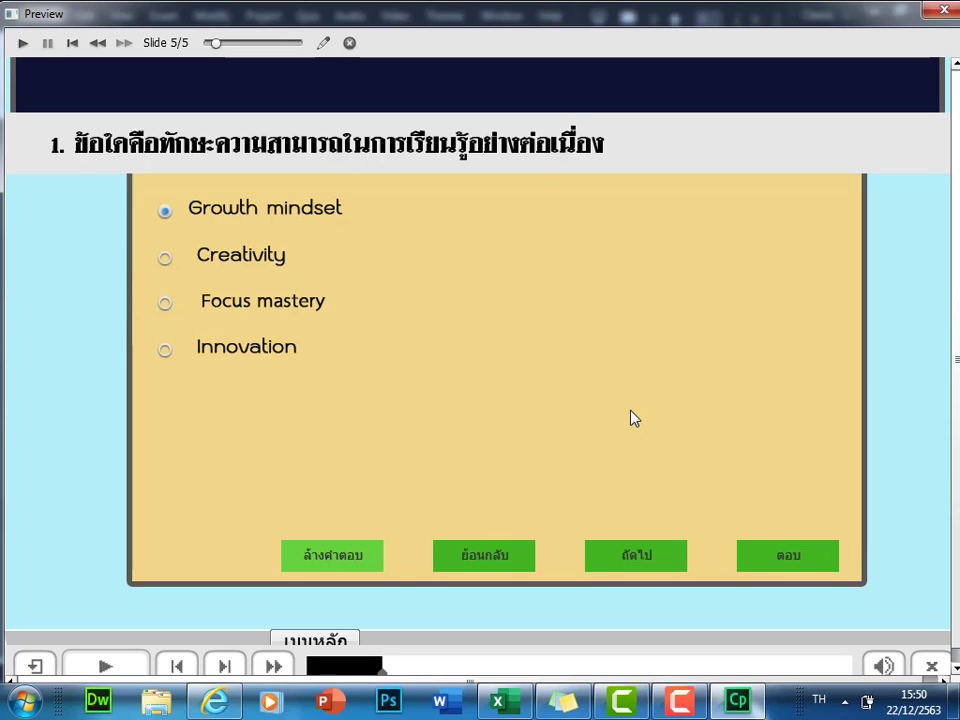
click(645, 565)
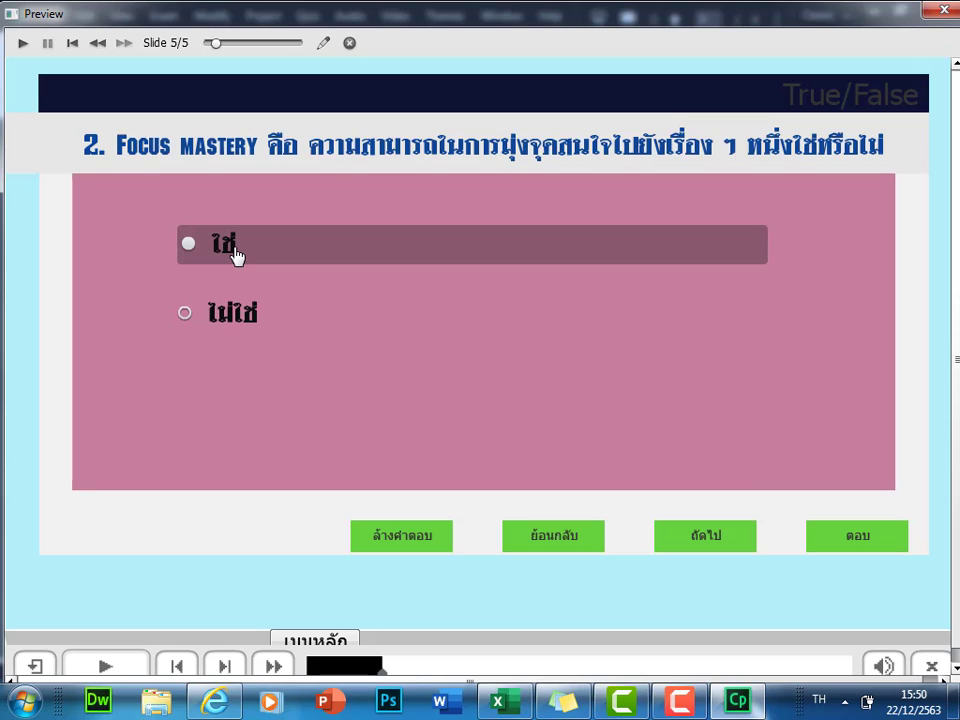
Answer question 2 with ใช่ and fill the blank in question 3 with กเกดเดก
click(235, 255)
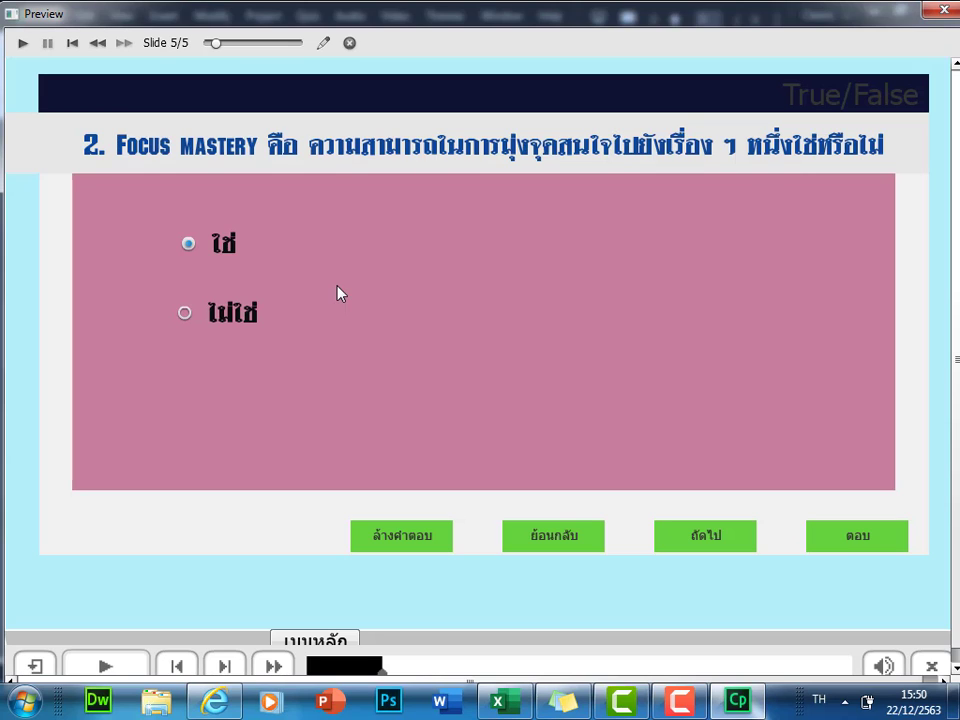
click(690, 538)
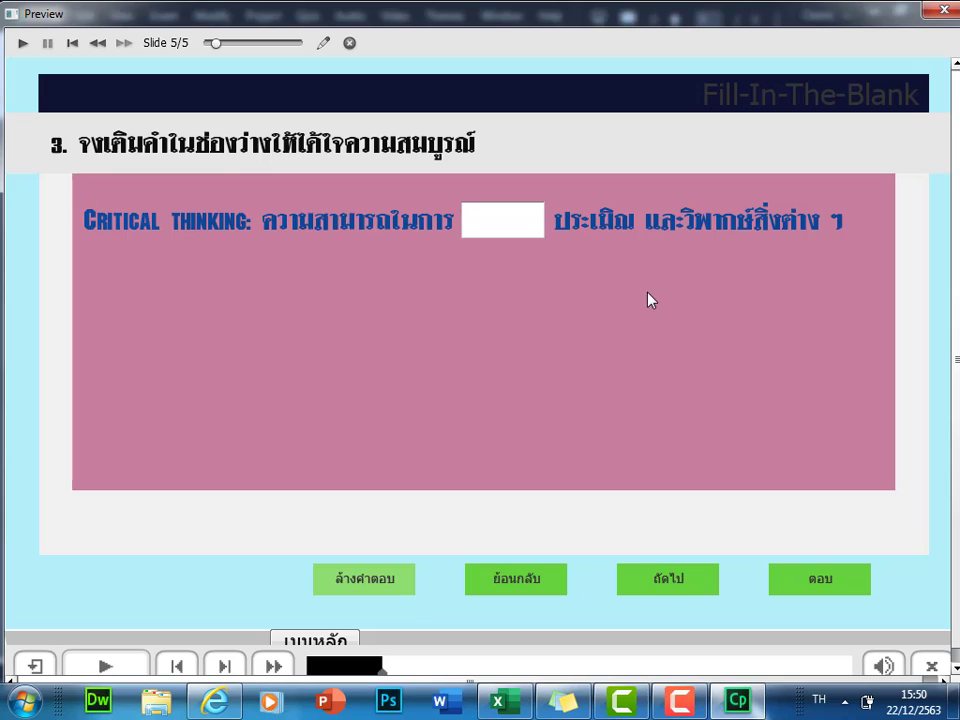
click(493, 216)
text(กเกคเคก)
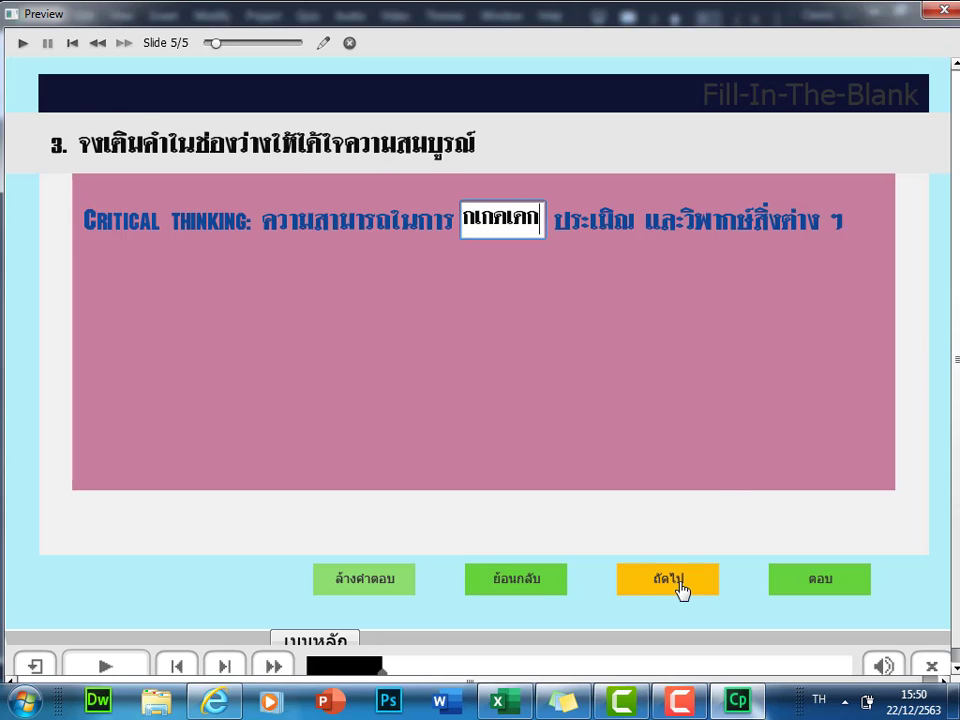
Continue to question 4, match Communication skills with A and Culture awareness with B, and go to the next question
click(681, 585)
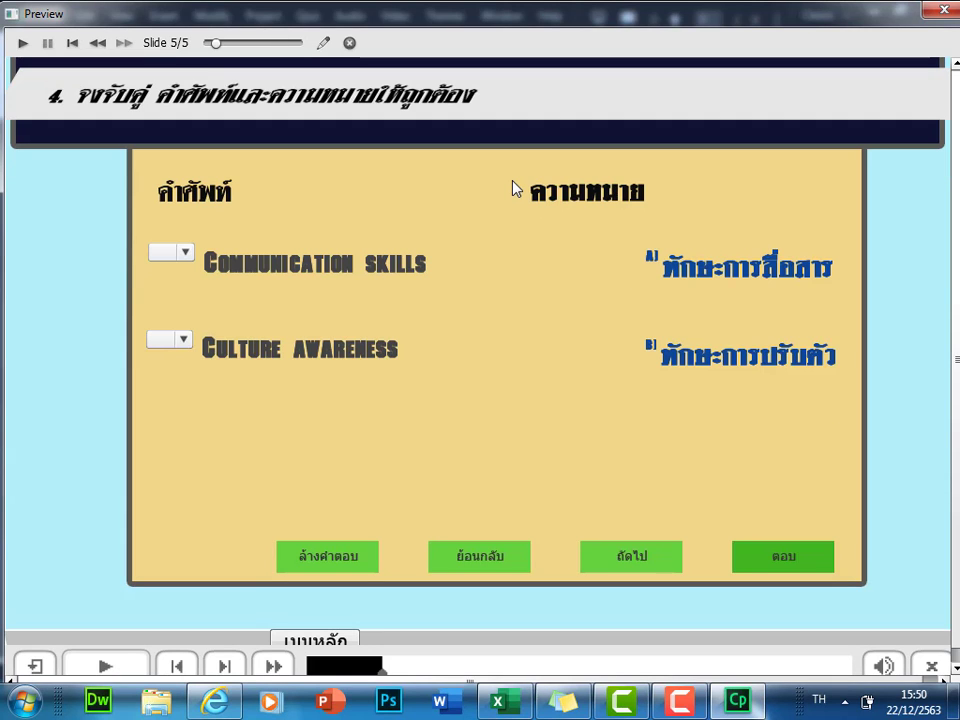
click(187, 253)
click(184, 268)
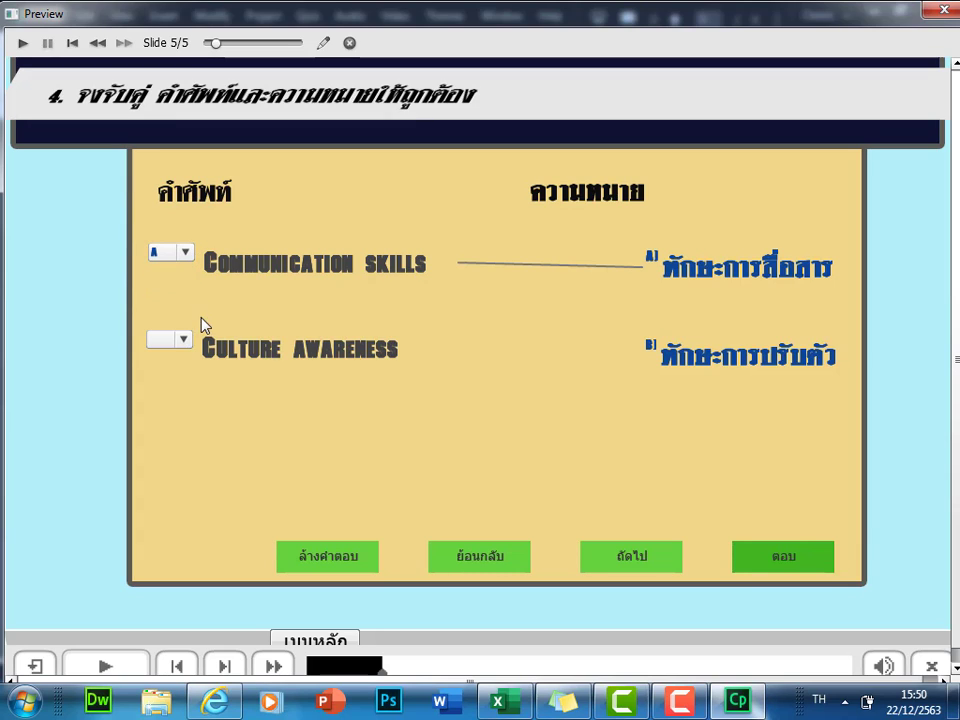
click(184, 339)
click(178, 369)
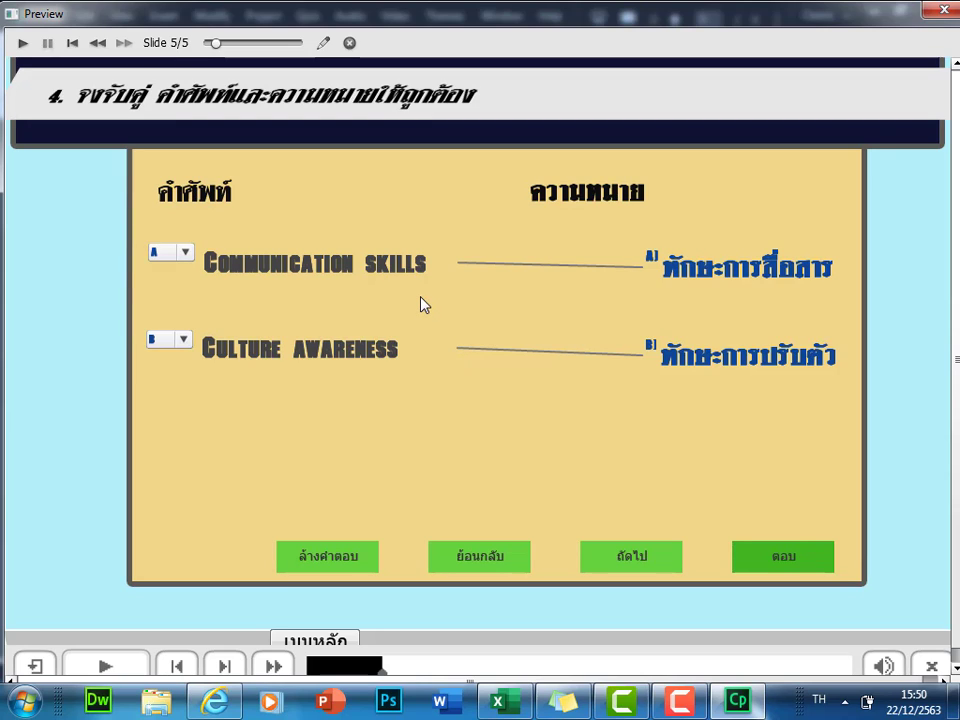
click(639, 570)
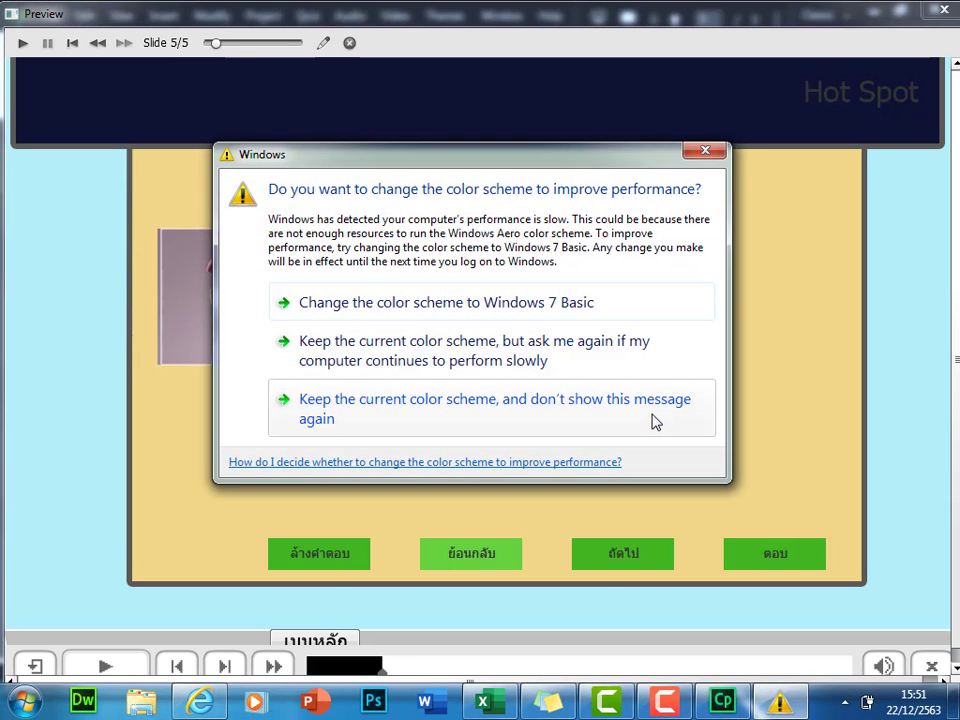
Dismiss the Windows colour scheme prompt, skip the Hot Spot question, and test the เมนูหลัก return button before closing the preview
click(703, 152)
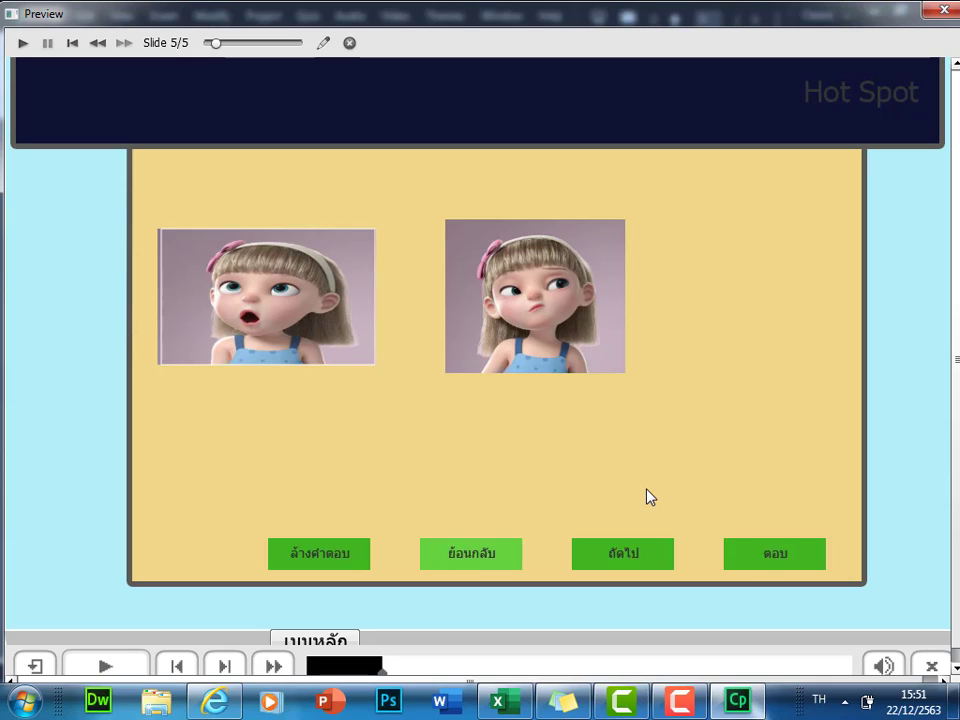
click(626, 555)
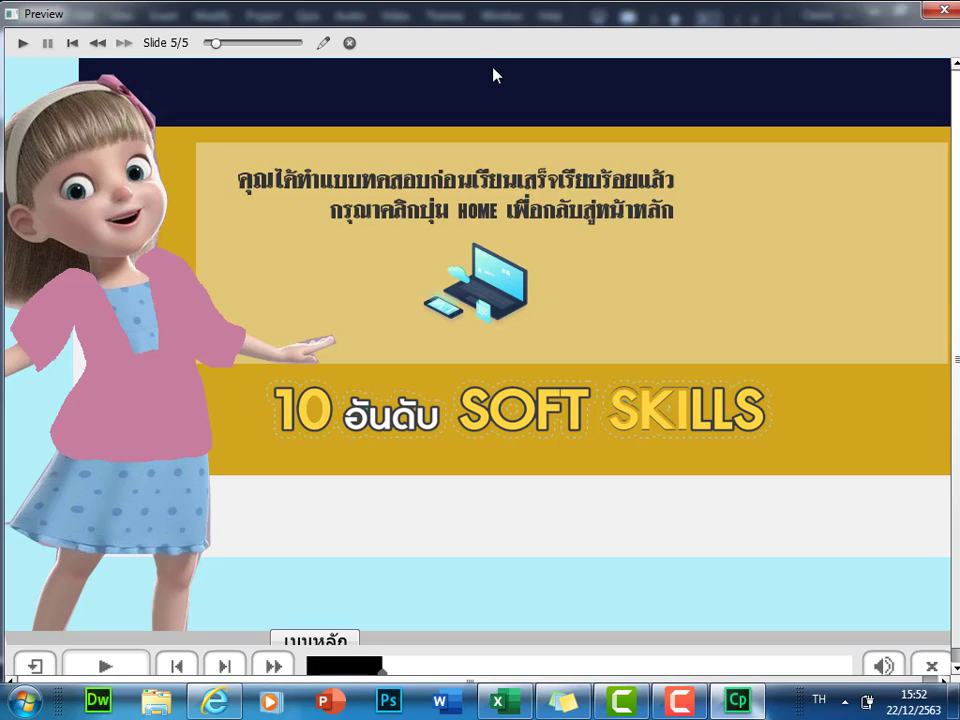
click(305, 645)
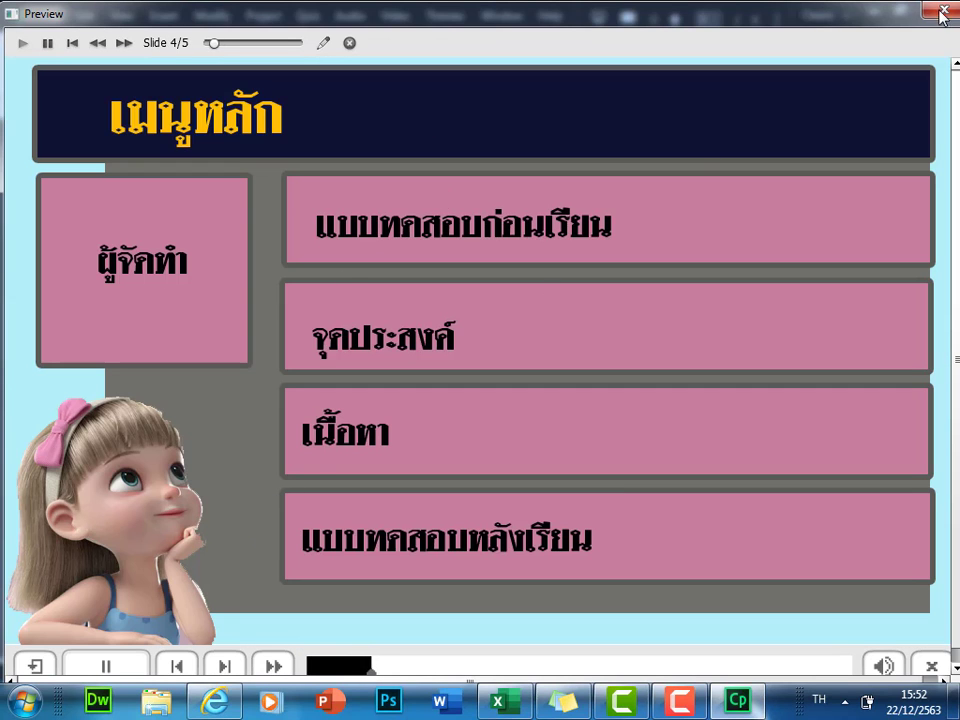
key(Escape)
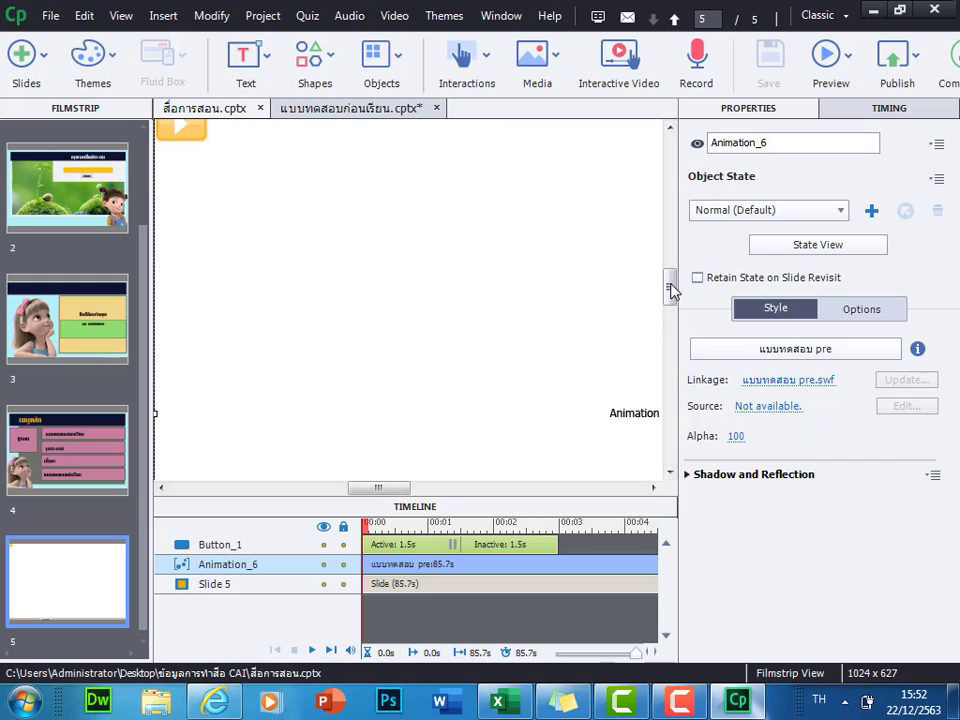
Move the เมนูหลัก button on slide 5 up slightly so it sits just above the grey band at the slide's lower edge
drag(670, 296, 671, 327)
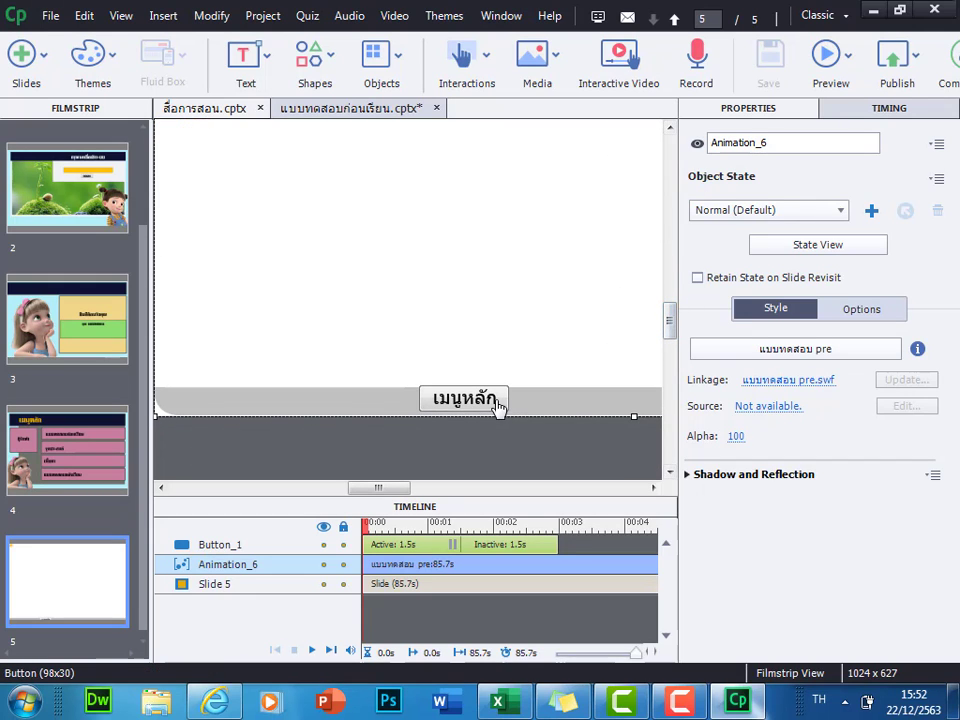
click(446, 400)
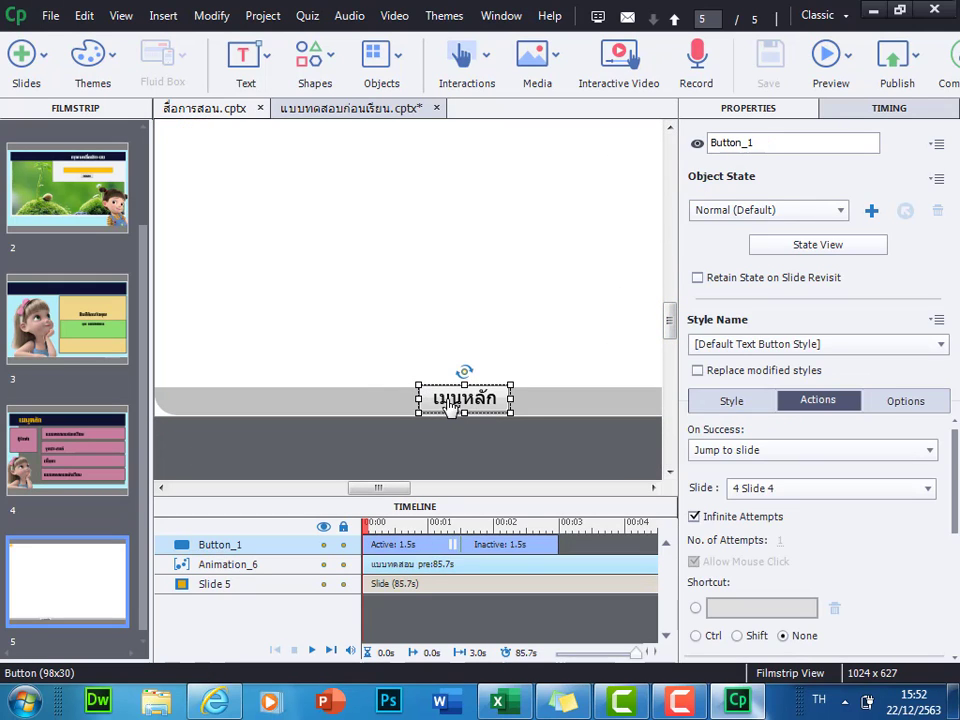
drag(446, 405, 436, 362)
scroll(600, 400, up, 3)
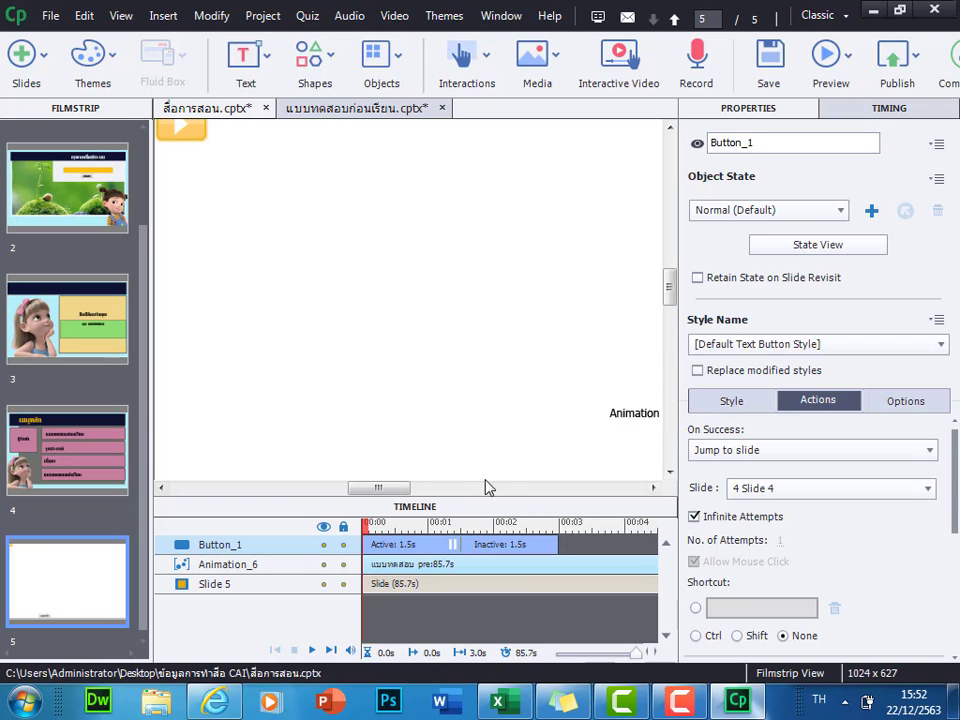
drag(669, 300, 671, 334)
scroll(540, 380, up, 2)
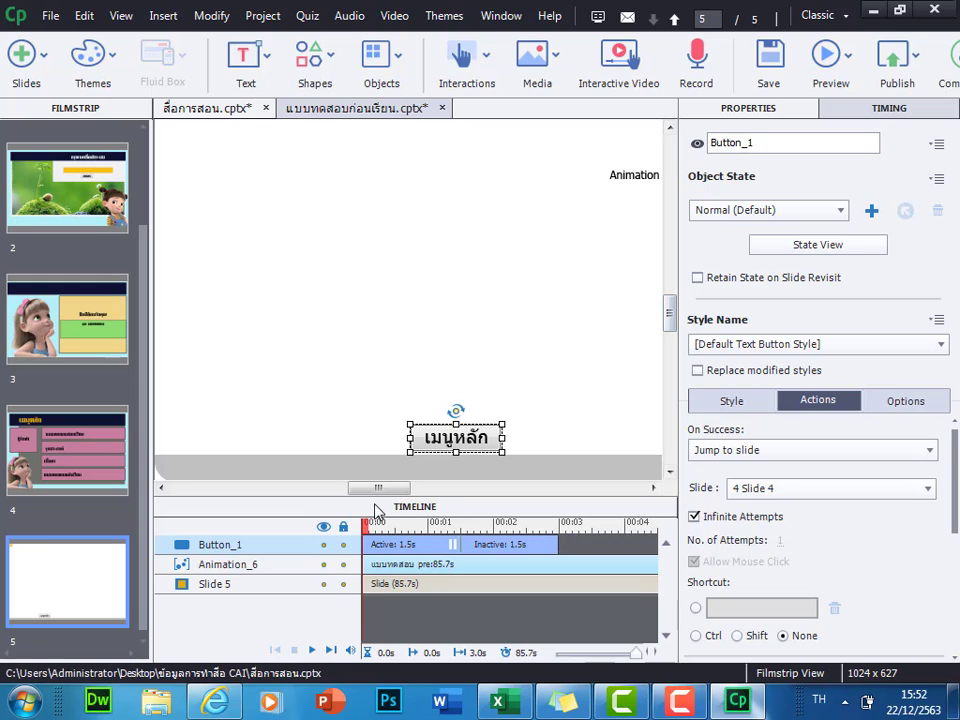
drag(378, 487, 405, 491)
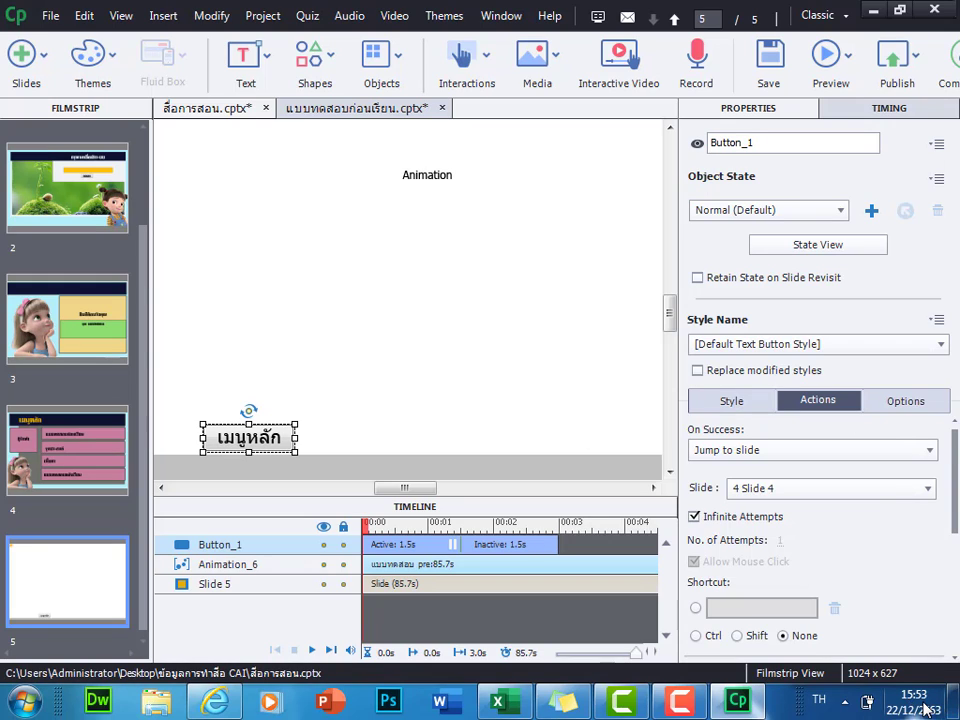
mouse_move(925, 708)
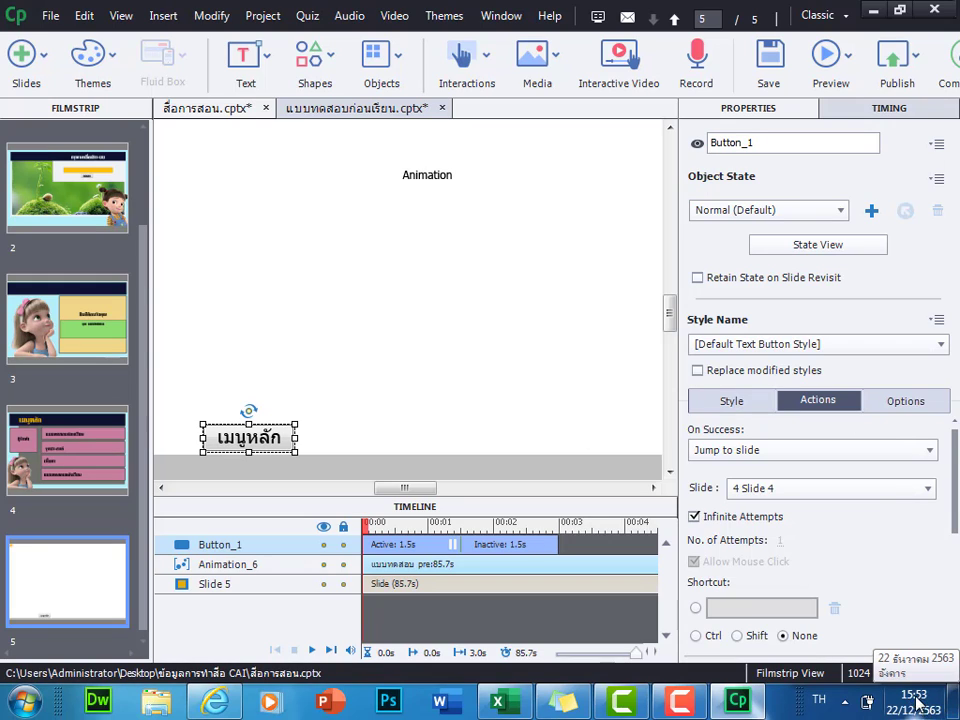
click(640, 706)
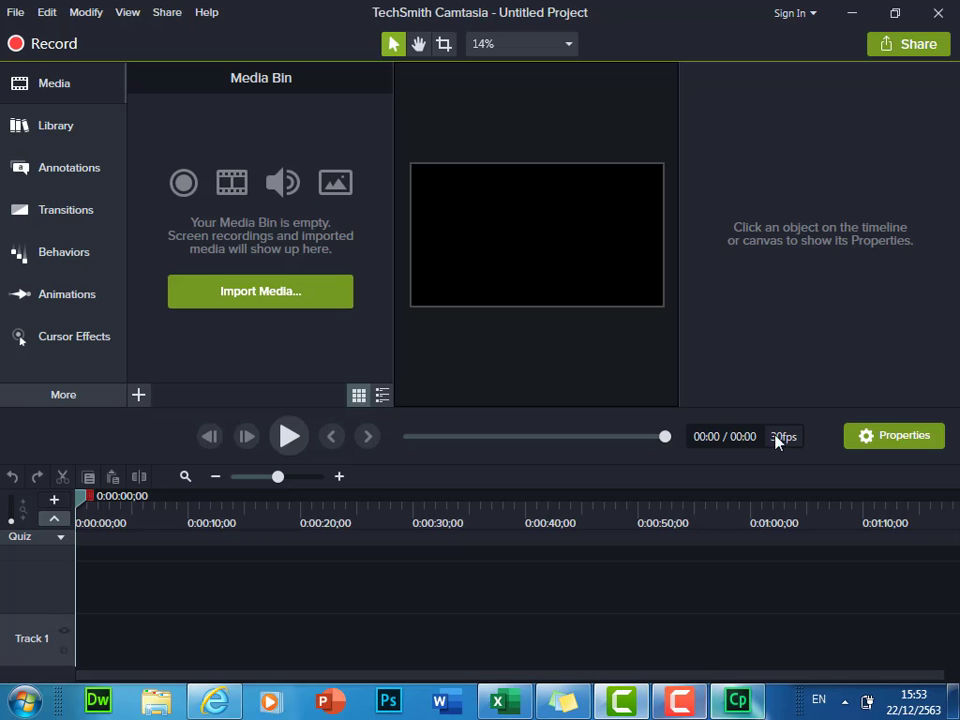